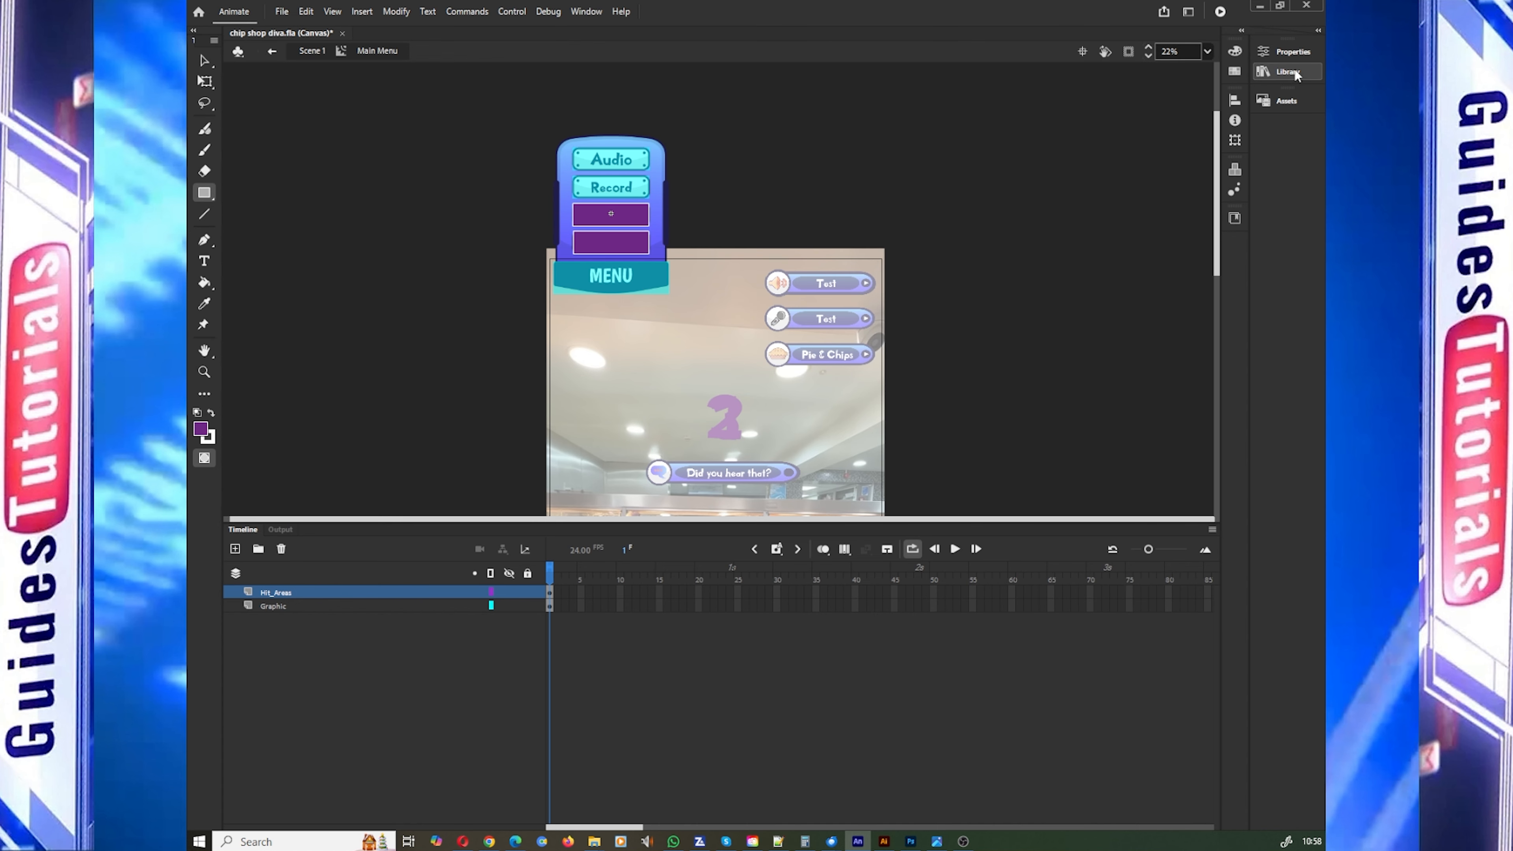
Step: Look up the Main Menu movie clip in the library
click(1290, 72)
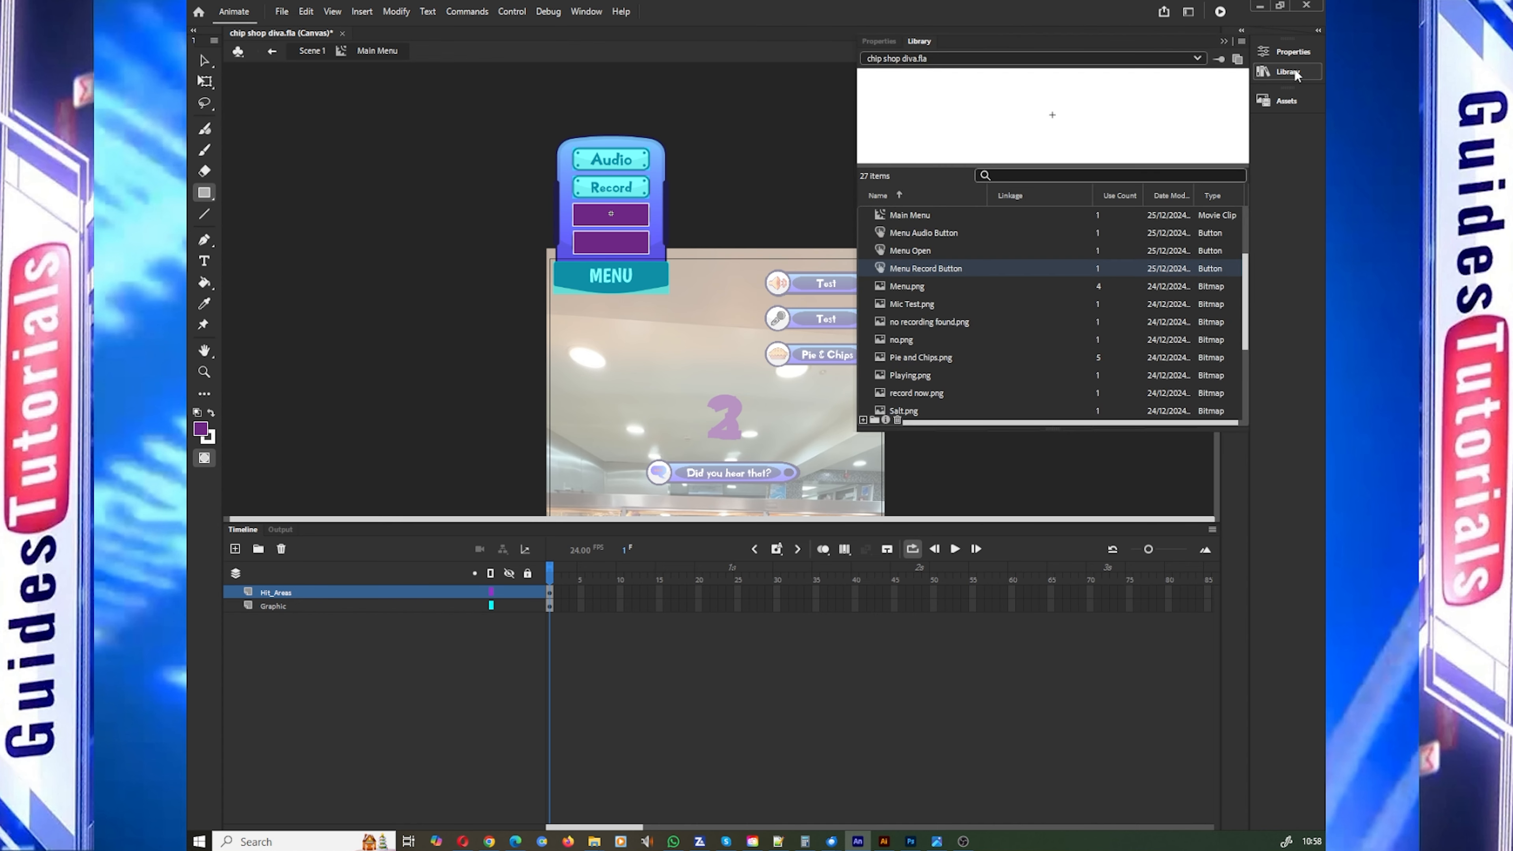
scroll(897, 262, up, 2)
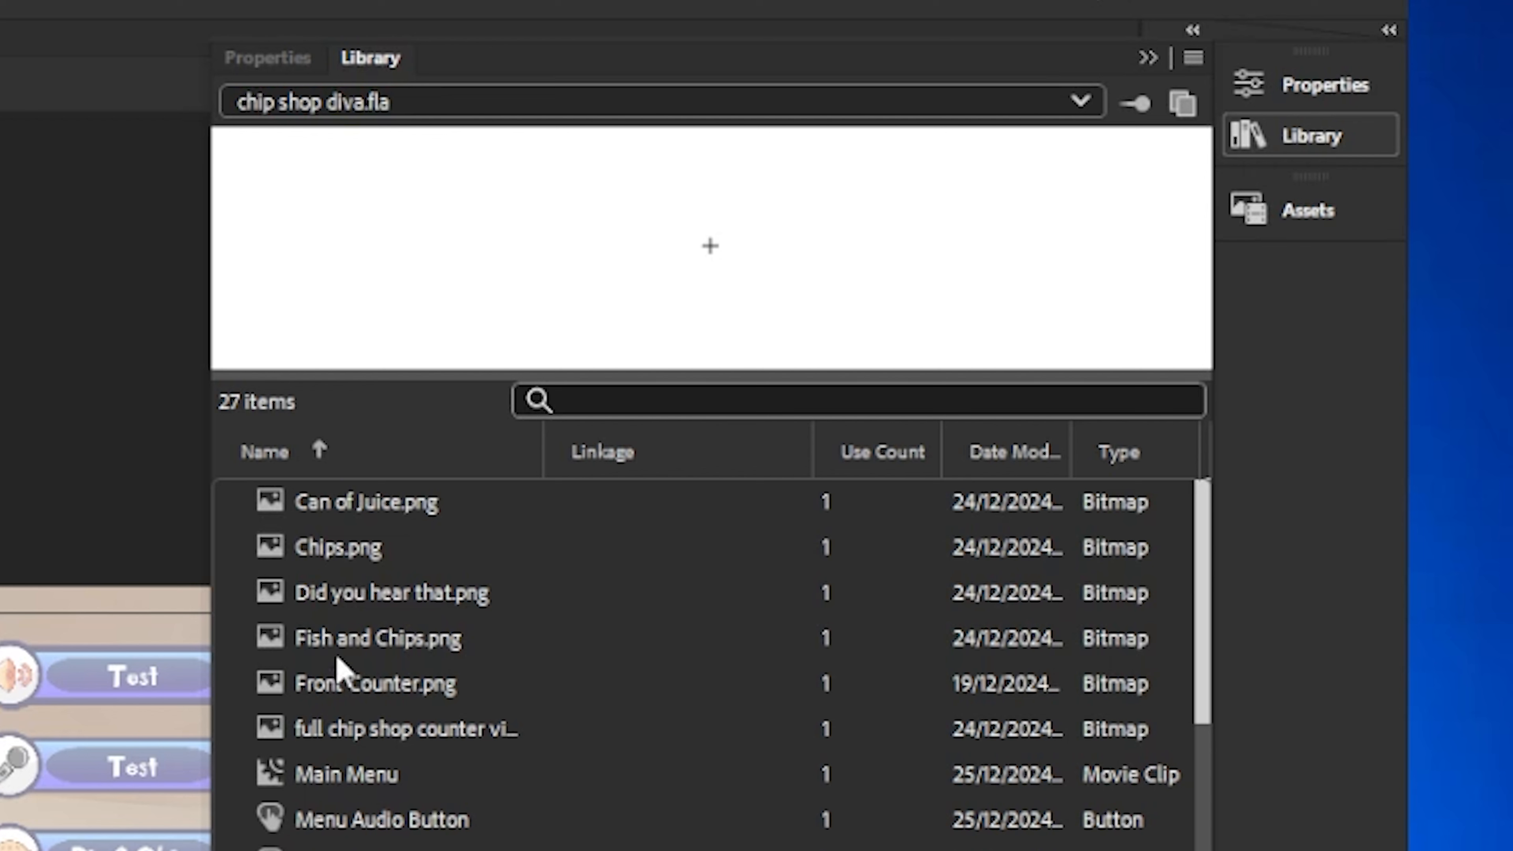
click(333, 773)
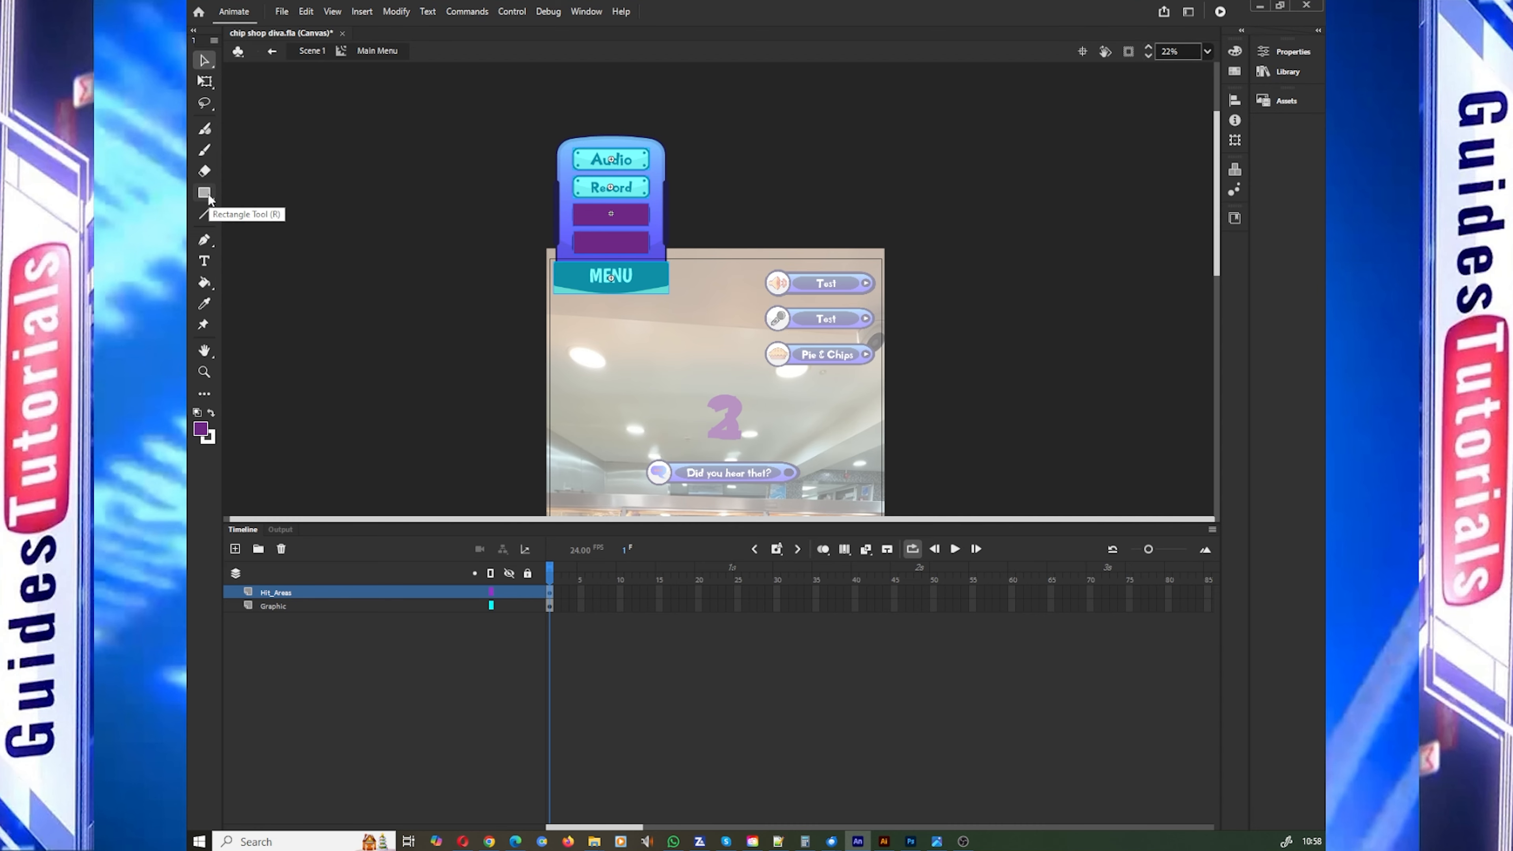
click(206, 194)
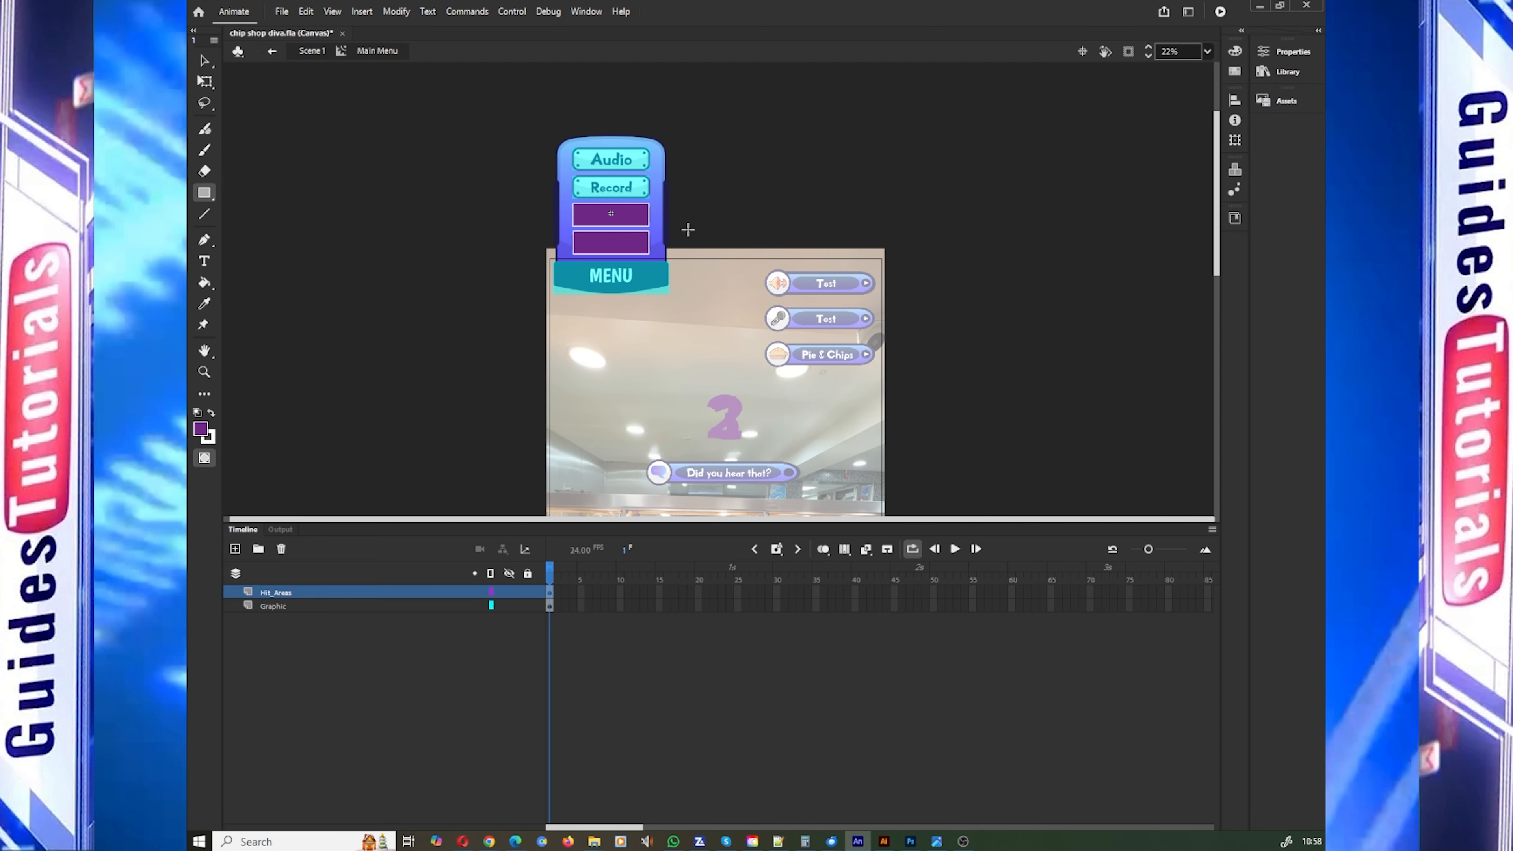
mouse_move(672, 150)
mouse_down()
mouse_move(714, 190)
mouse_move(750, 177)
mouse_up()
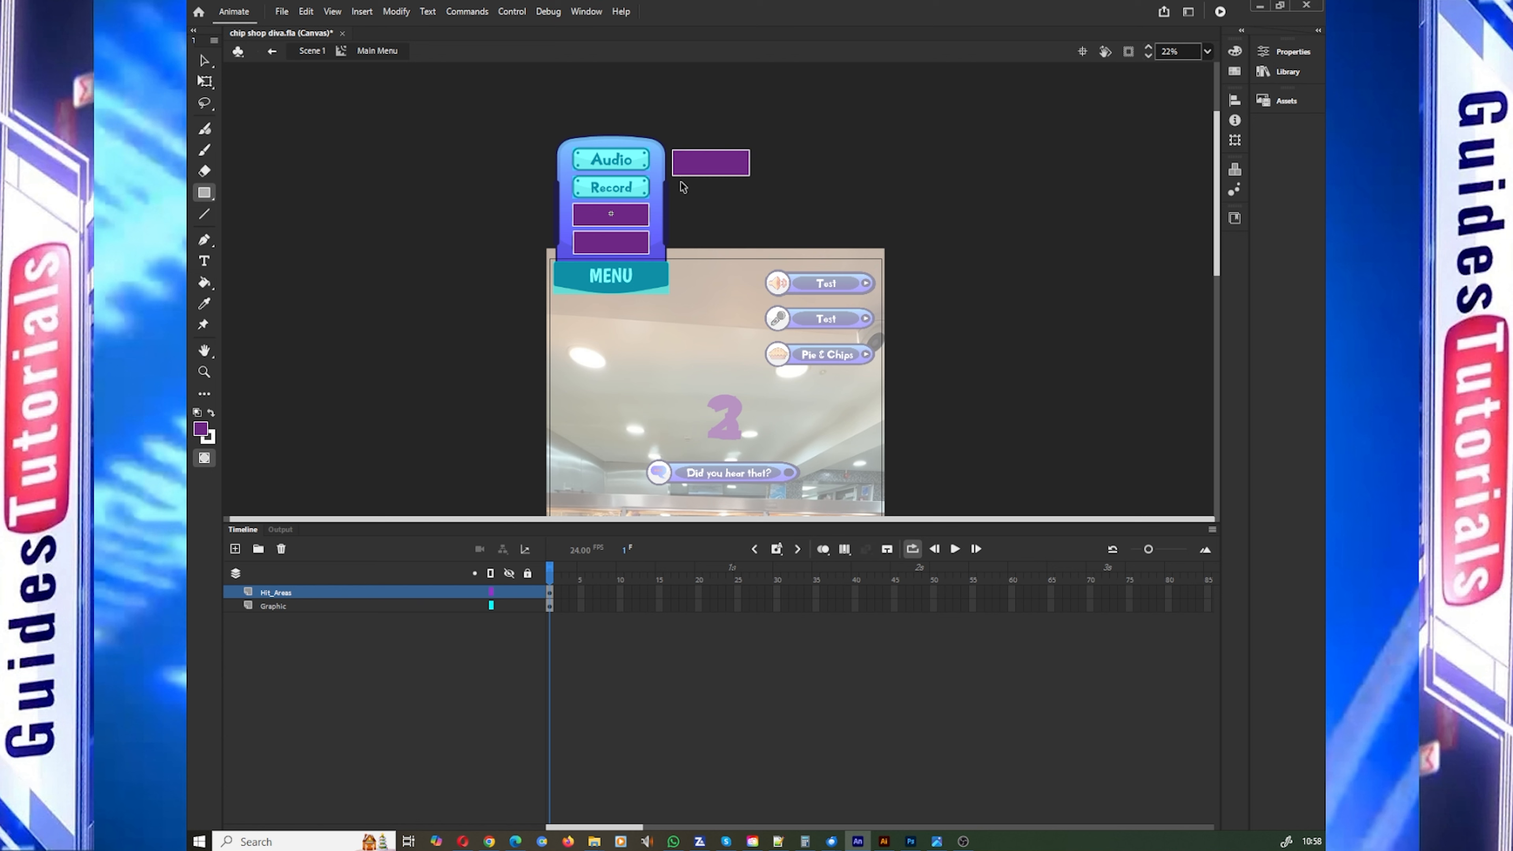
key(ctrl+z)
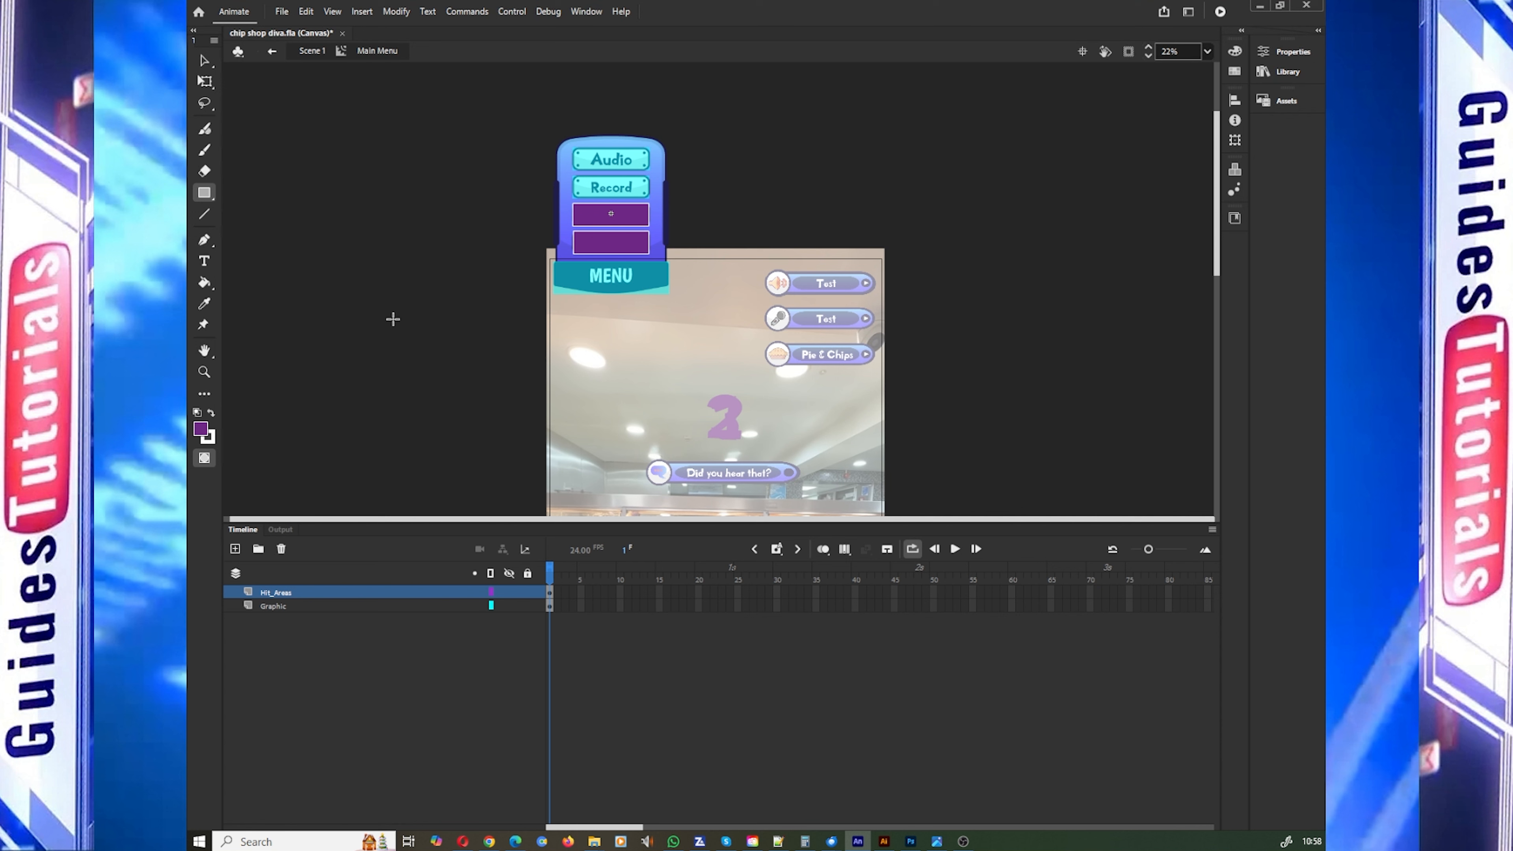
Step: Convert the purple rectangle directly below the Record button into a button symbol named MenuPlay
click(205, 62)
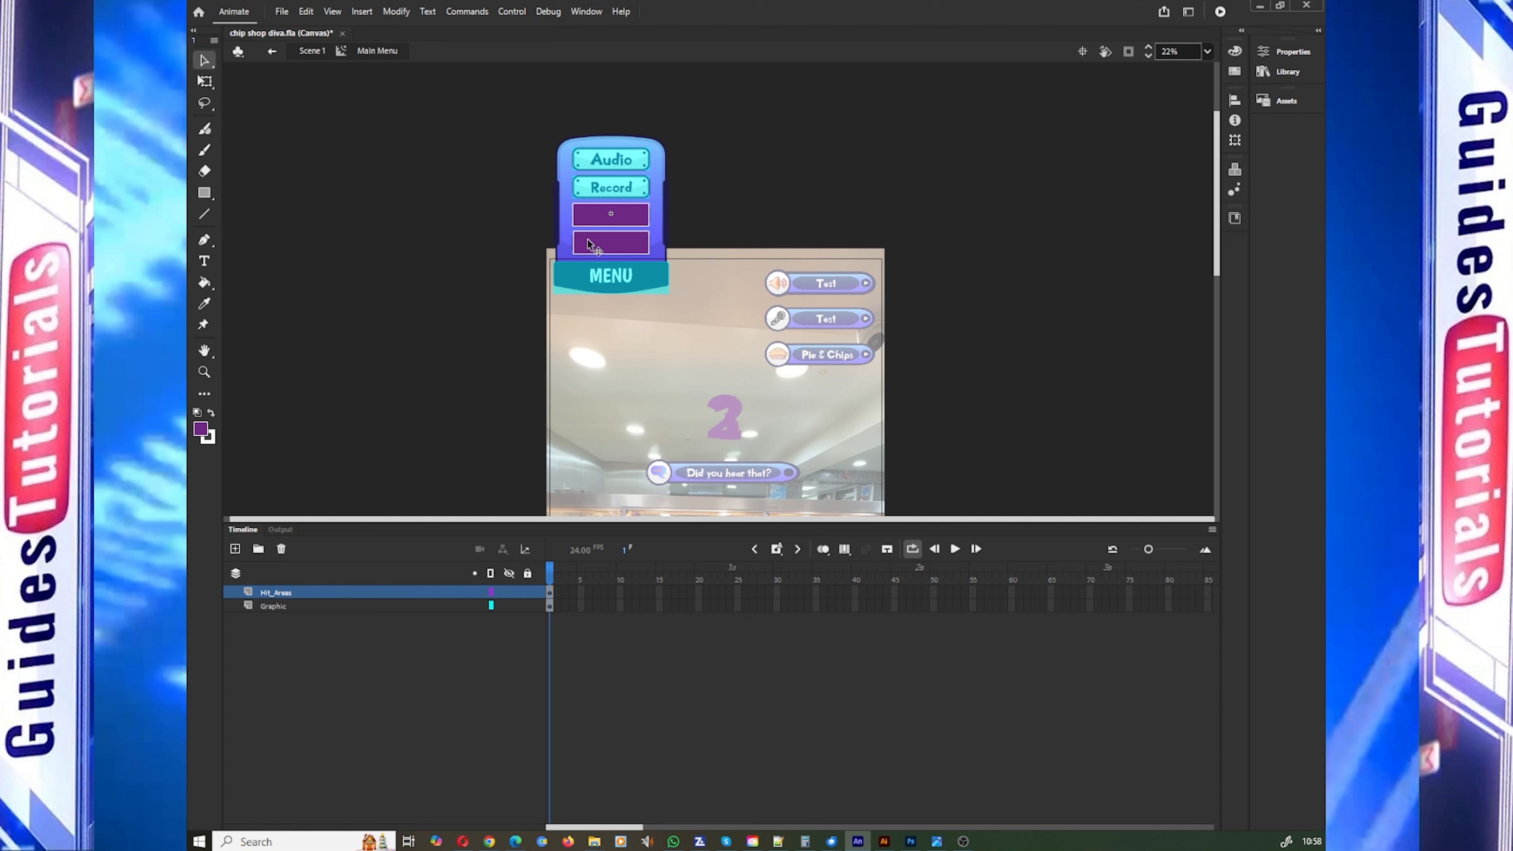
click(630, 223)
right_click(629, 219)
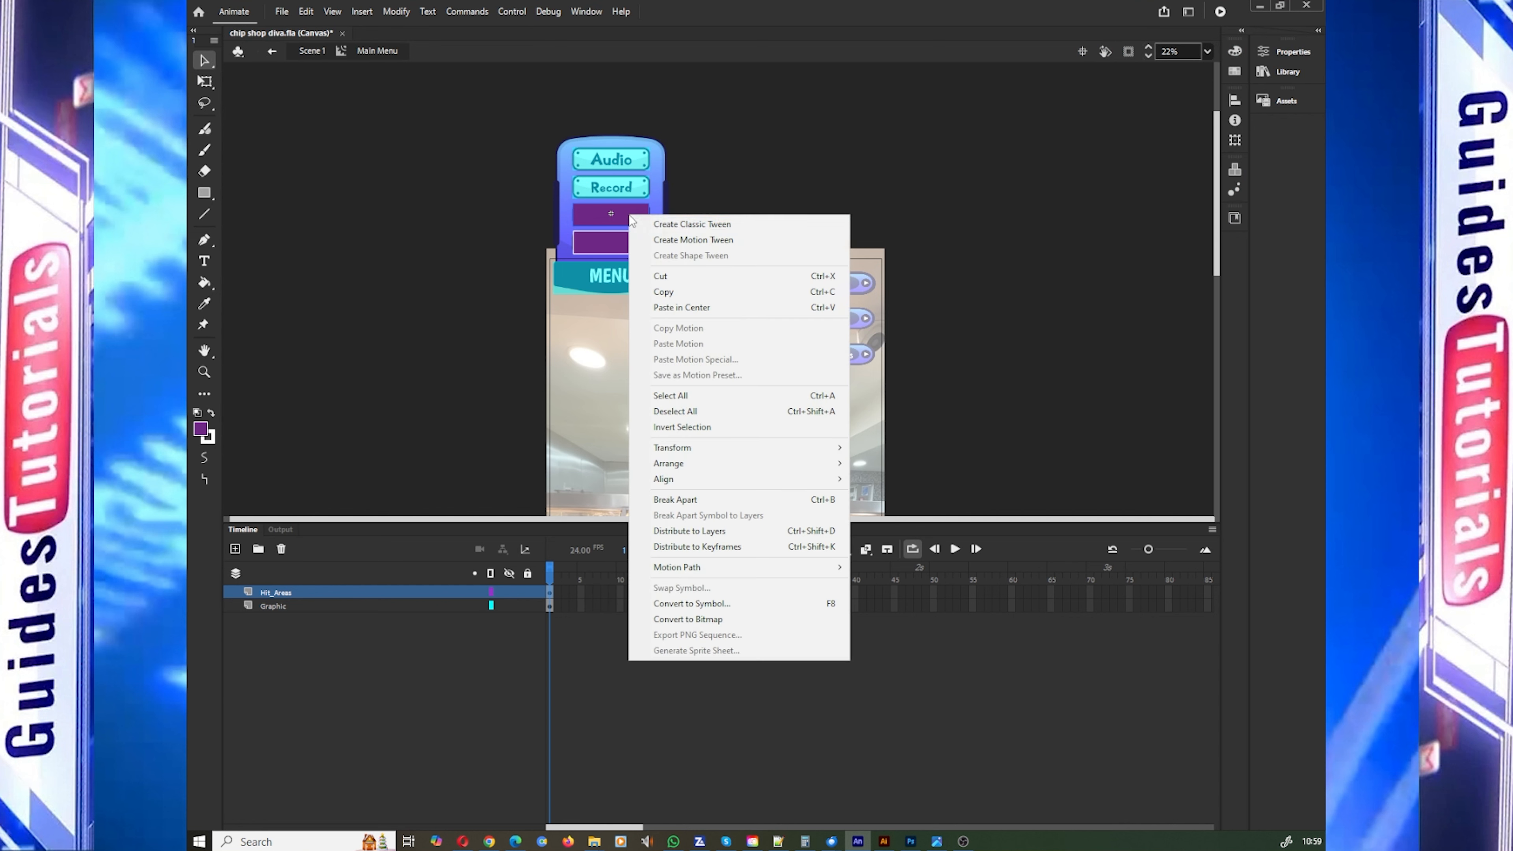
click(723, 604)
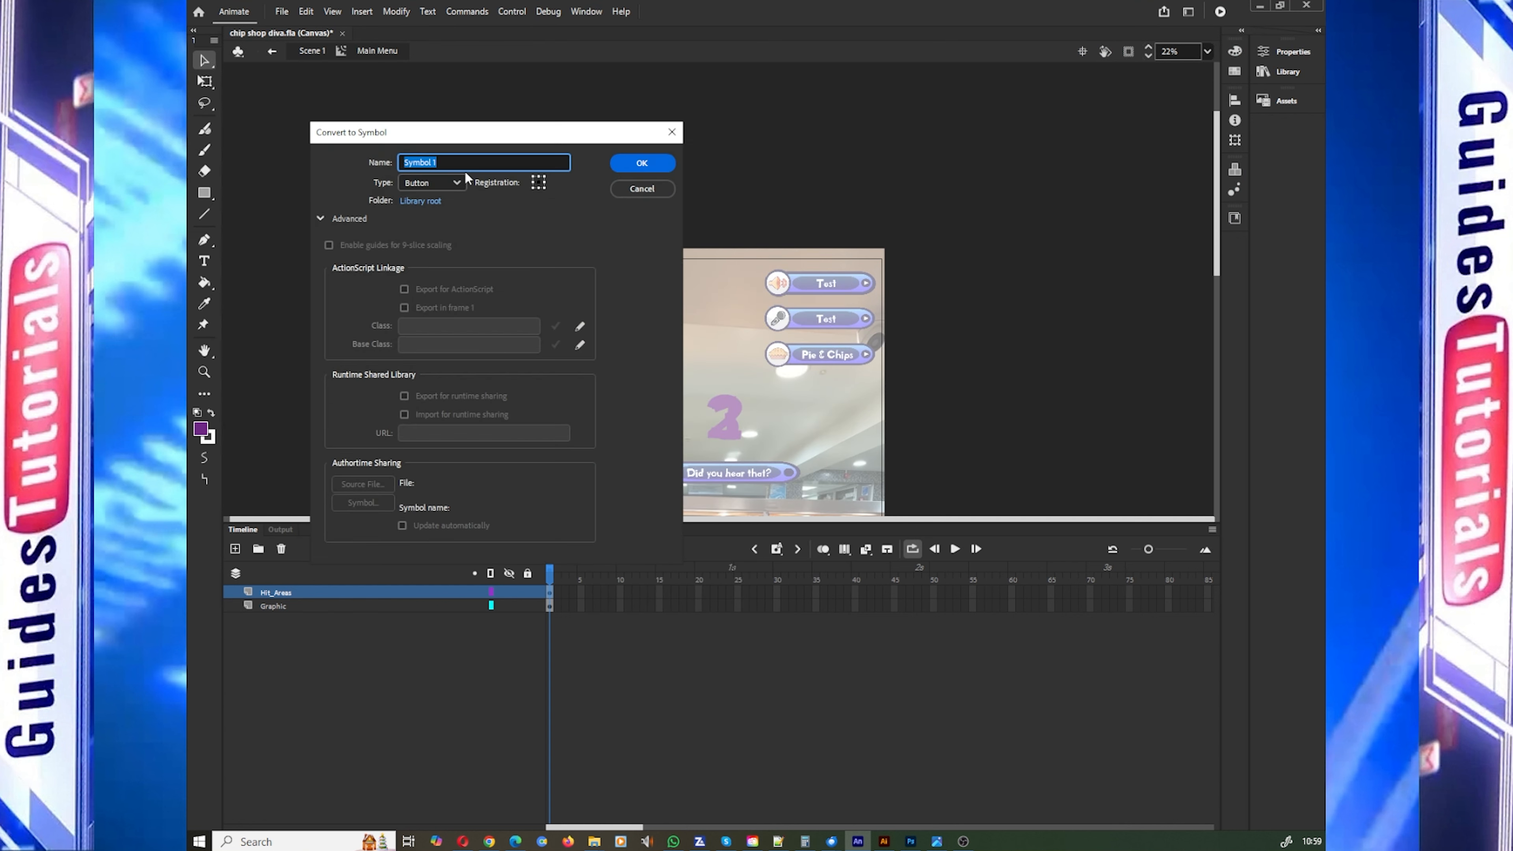
text(Play)
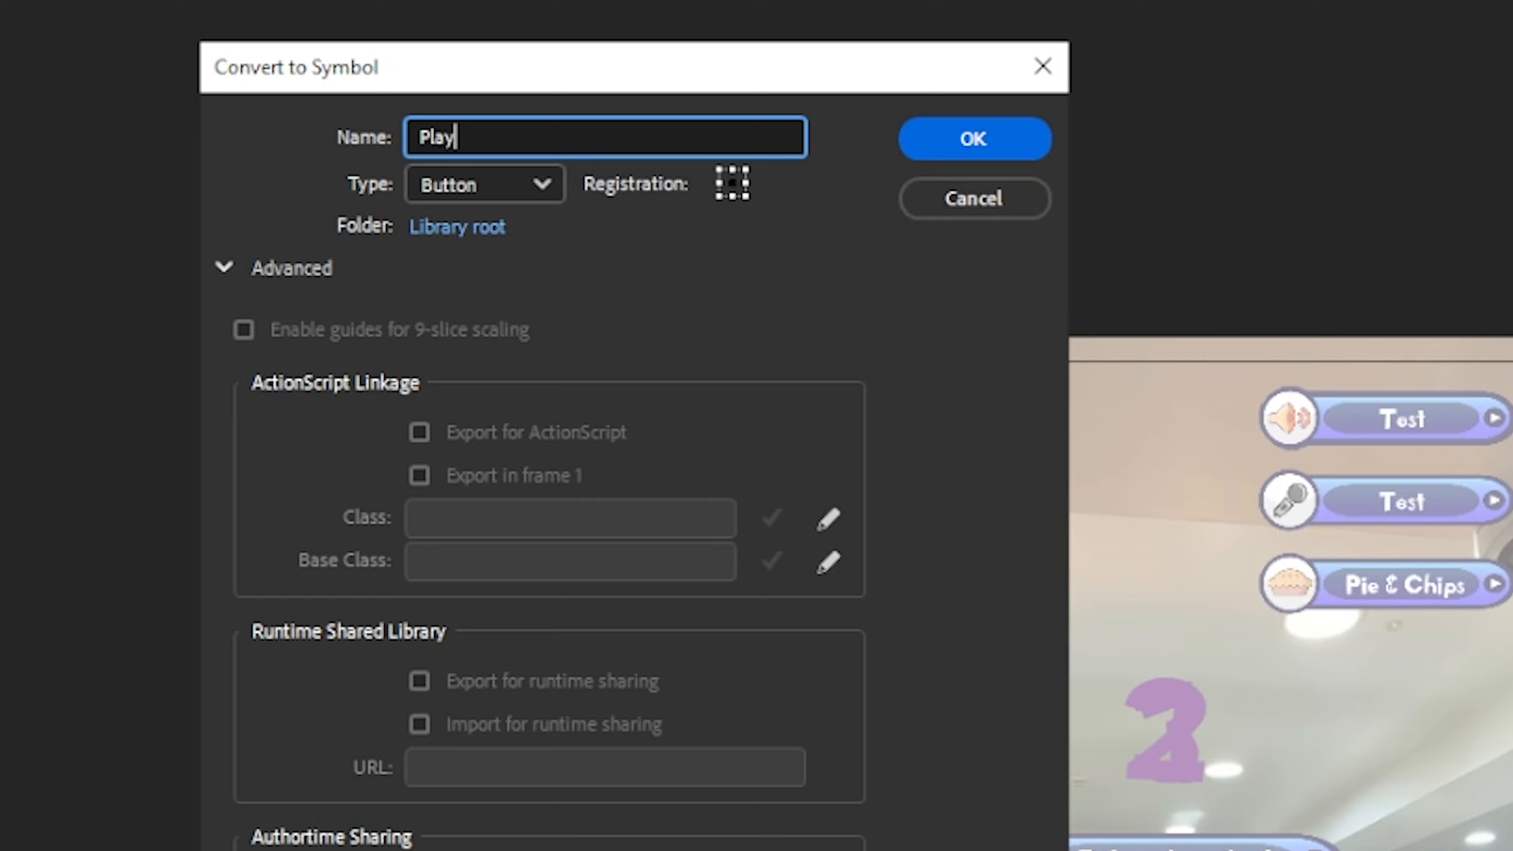
key(Home)
text(Menu)
key(End)
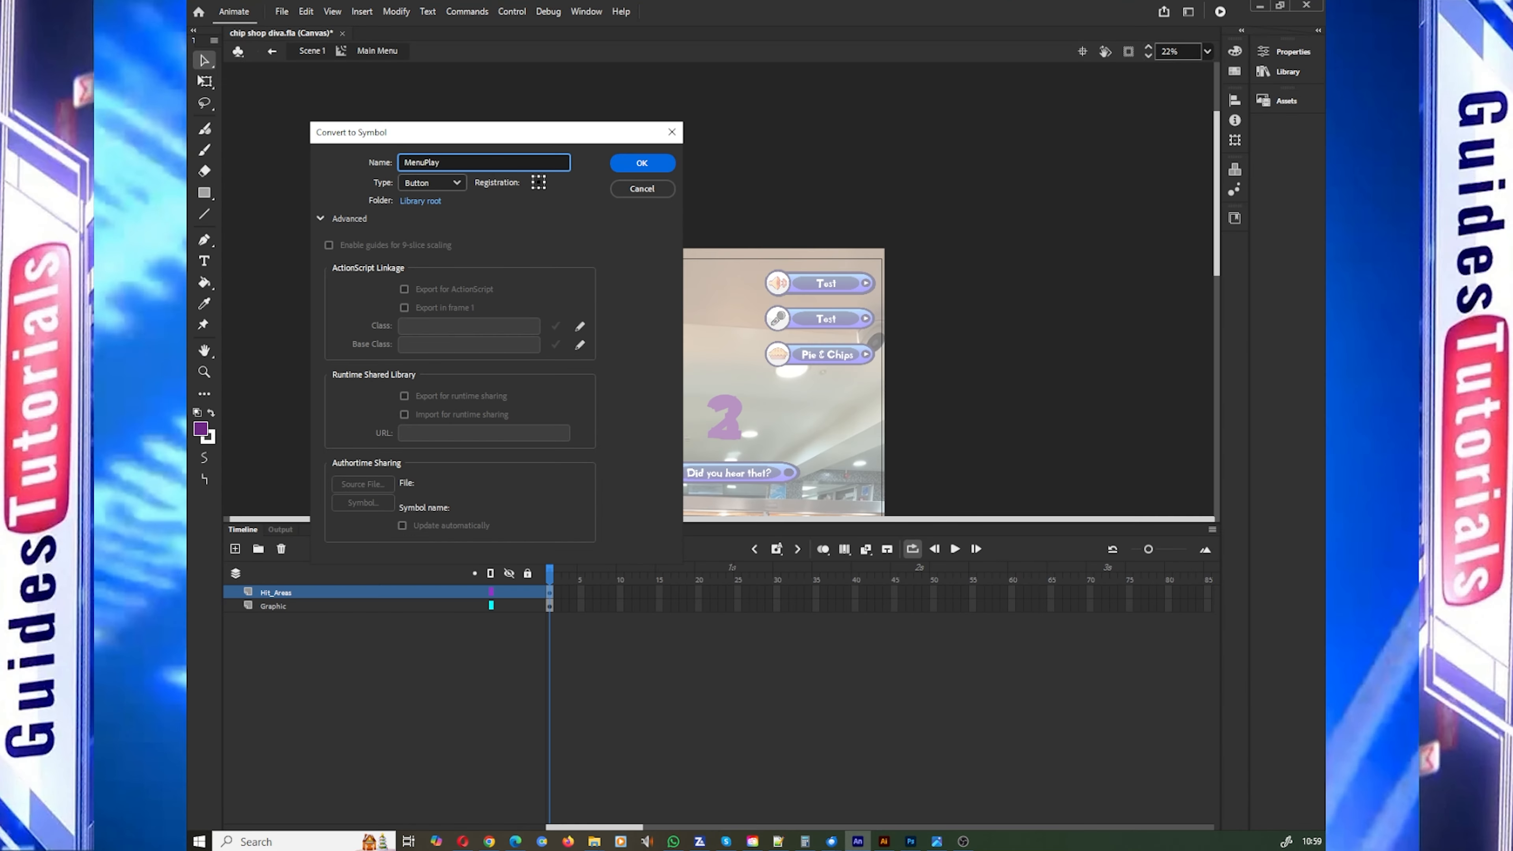
key(Return)
Step: Give the new Play hit-area button the instance name MenuPlay
click(1293, 53)
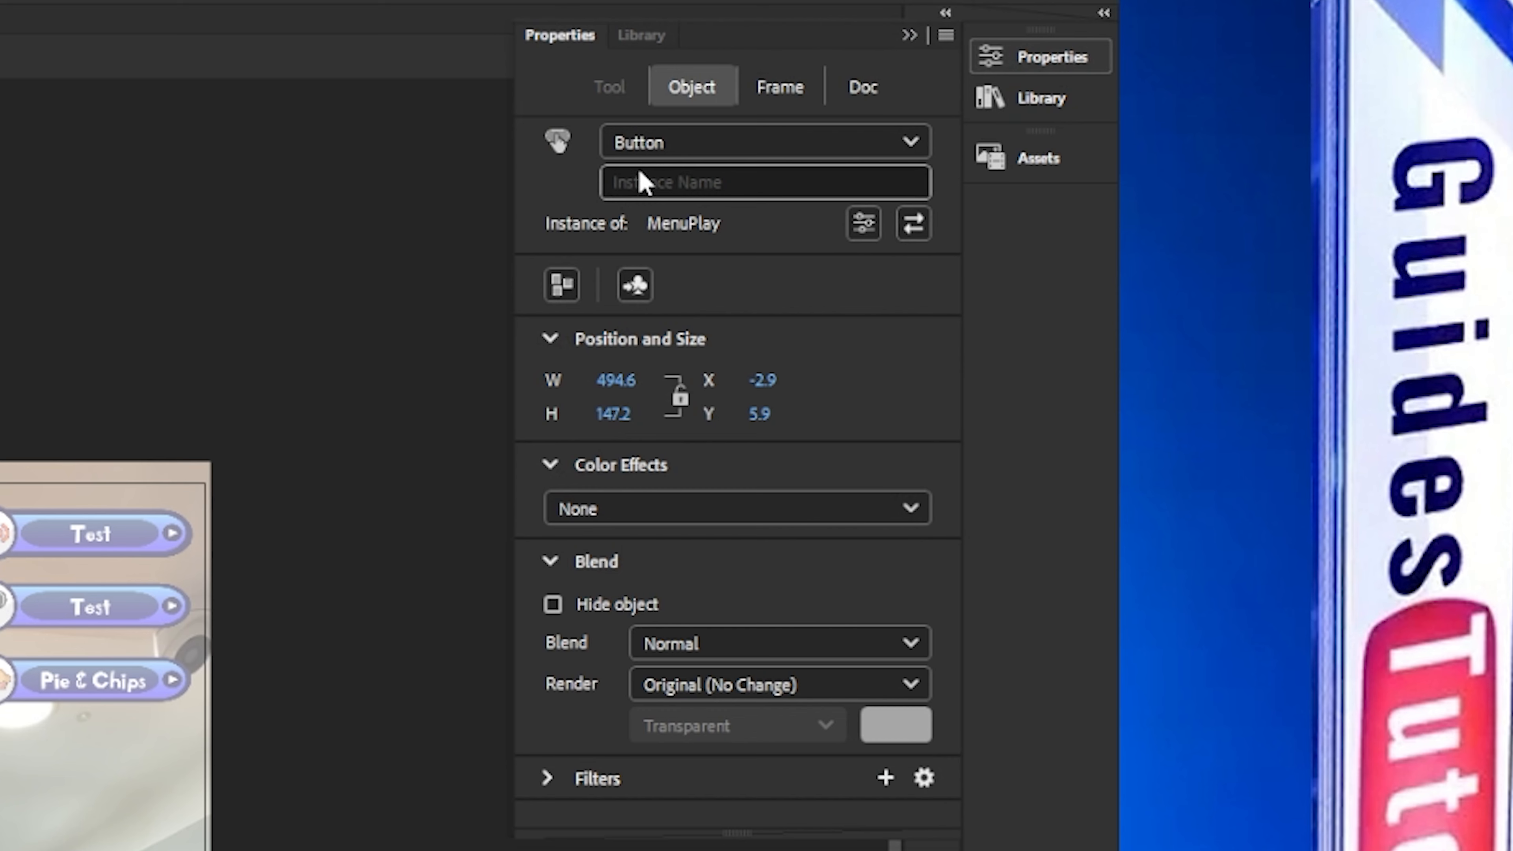
click(1089, 109)
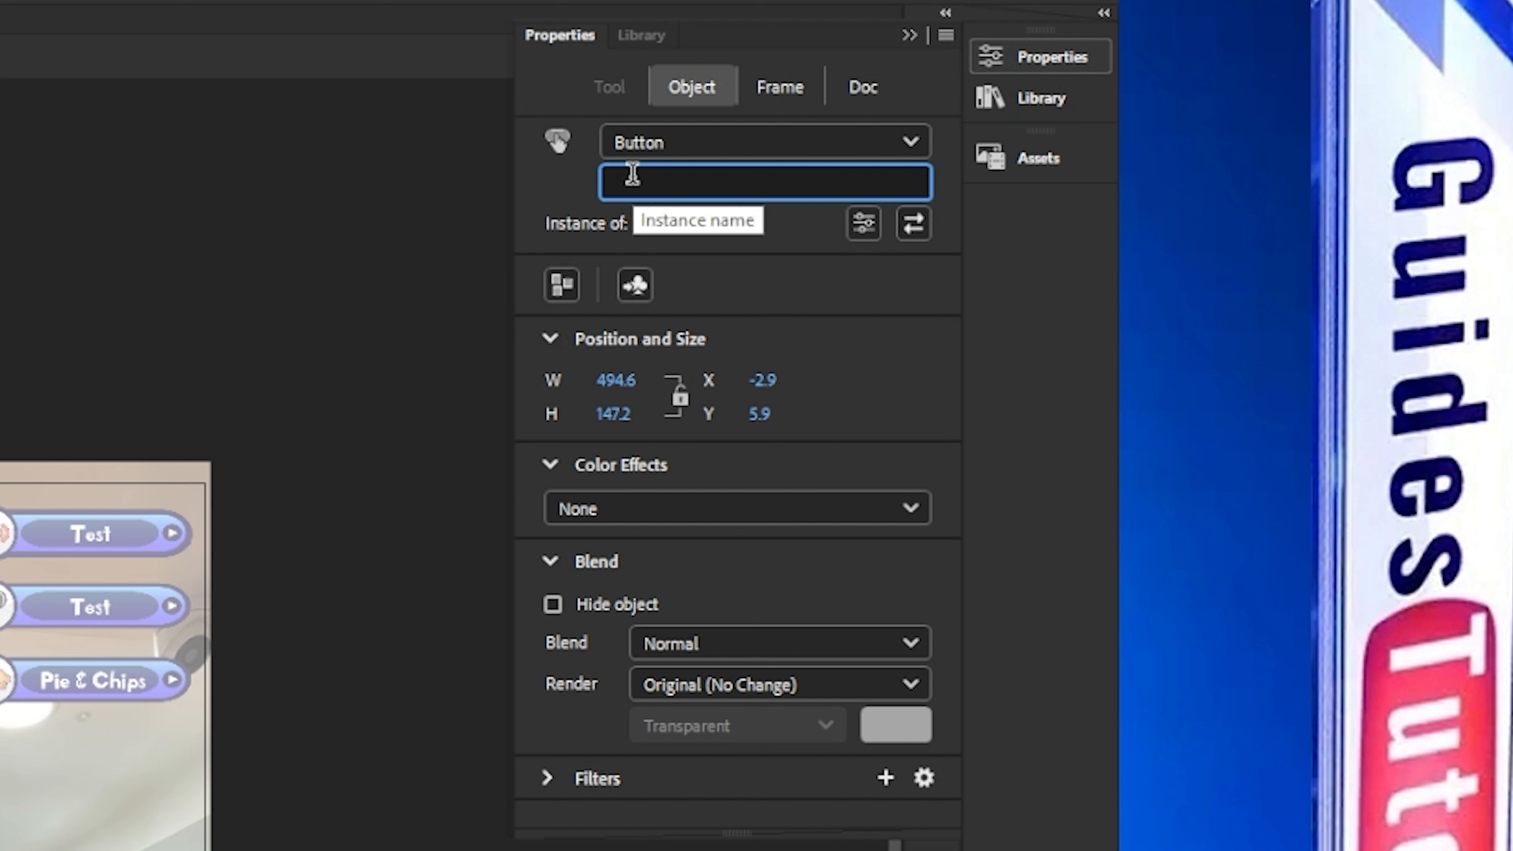
text(MenuPlay)
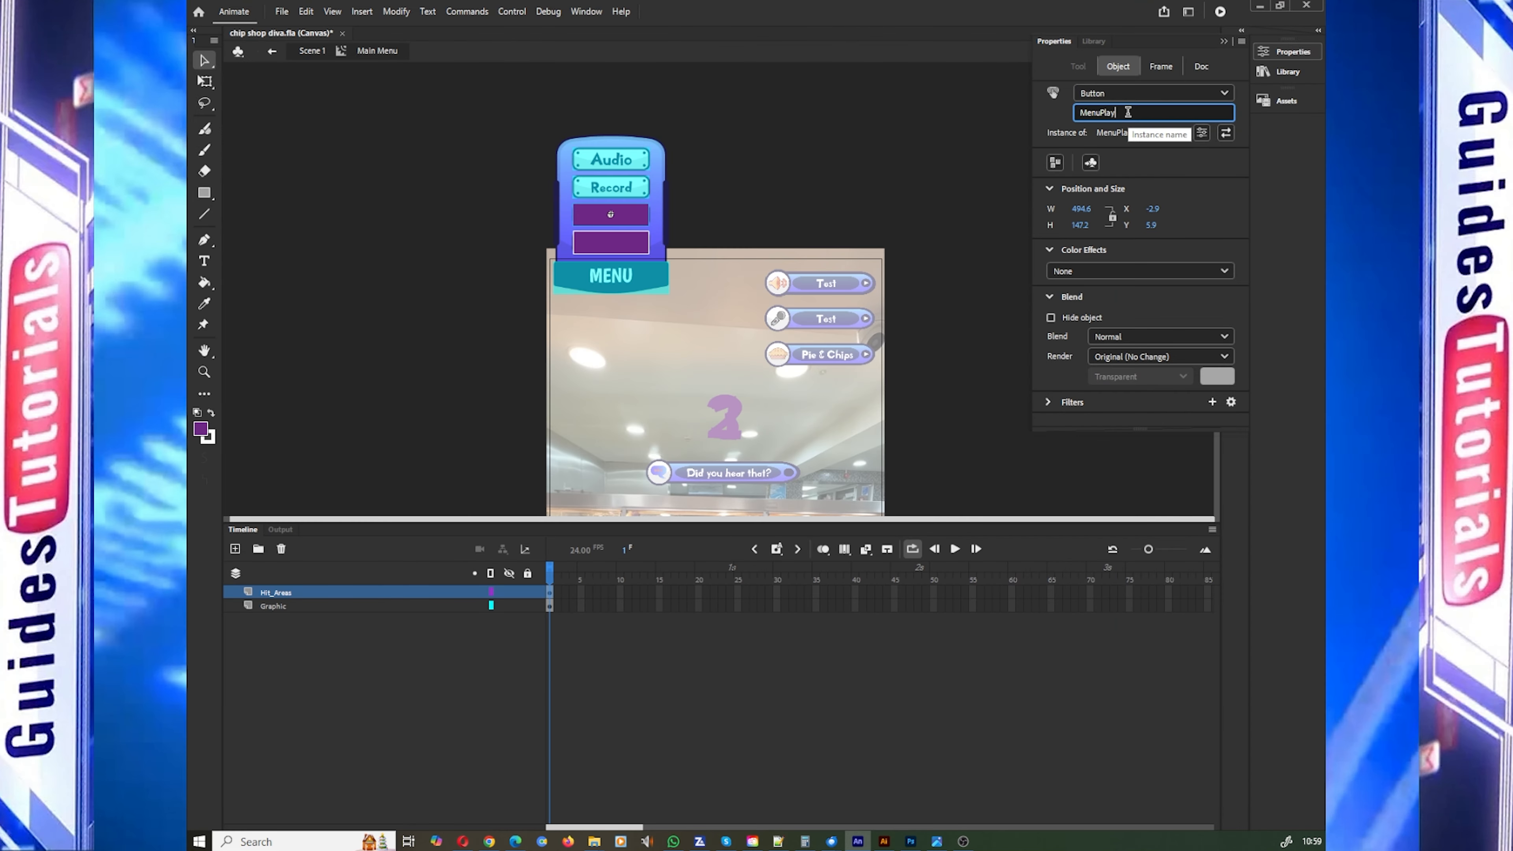
click(615, 215)
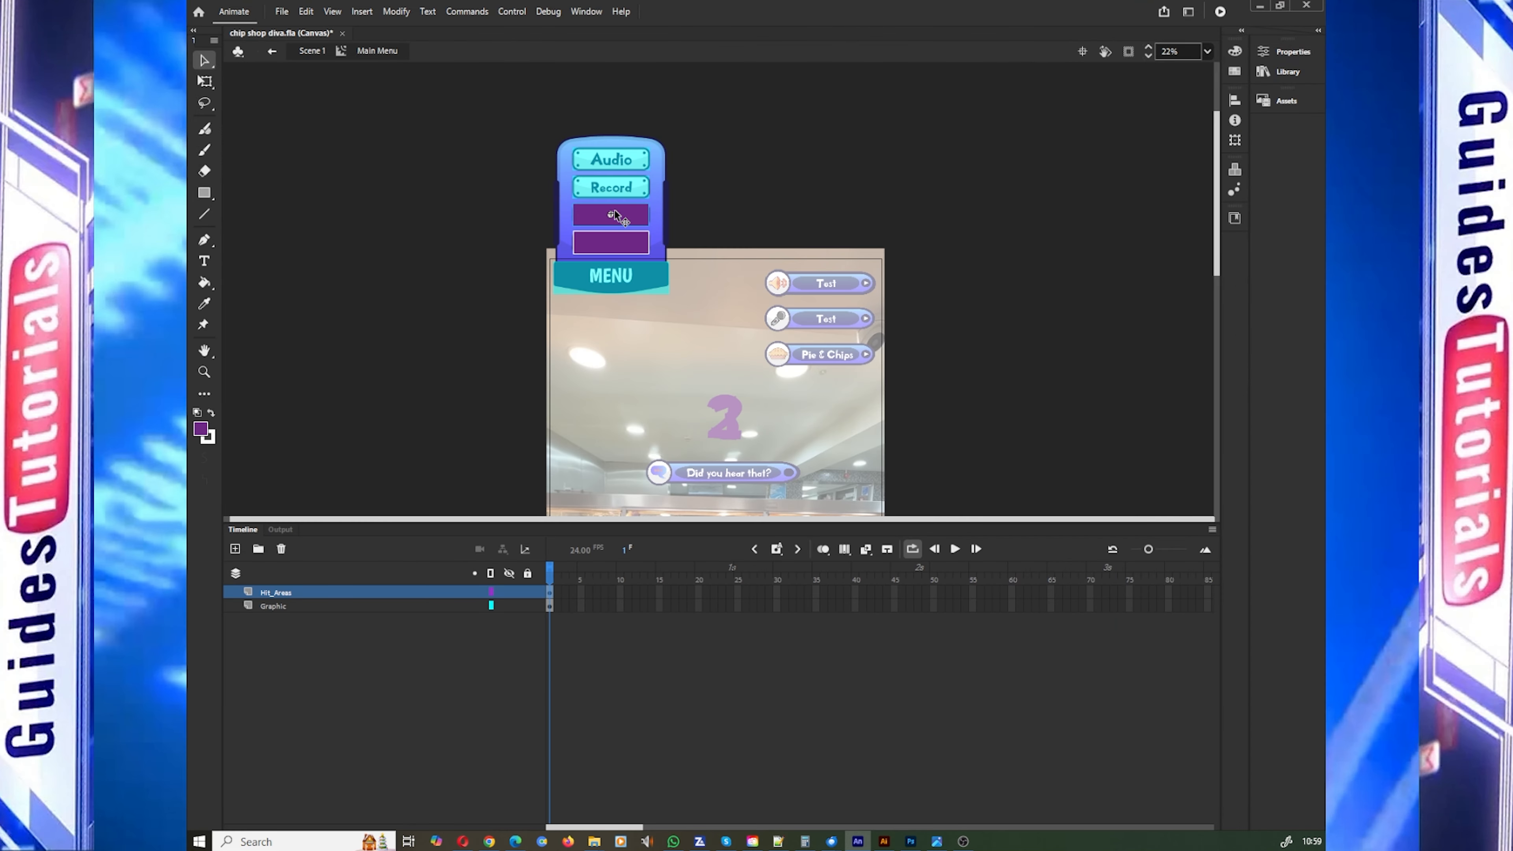
Step: Inside the MenuPlay button symbol, move the Up keyframe to the Hit frame and return to the Main Menu clip
double_click(623, 219)
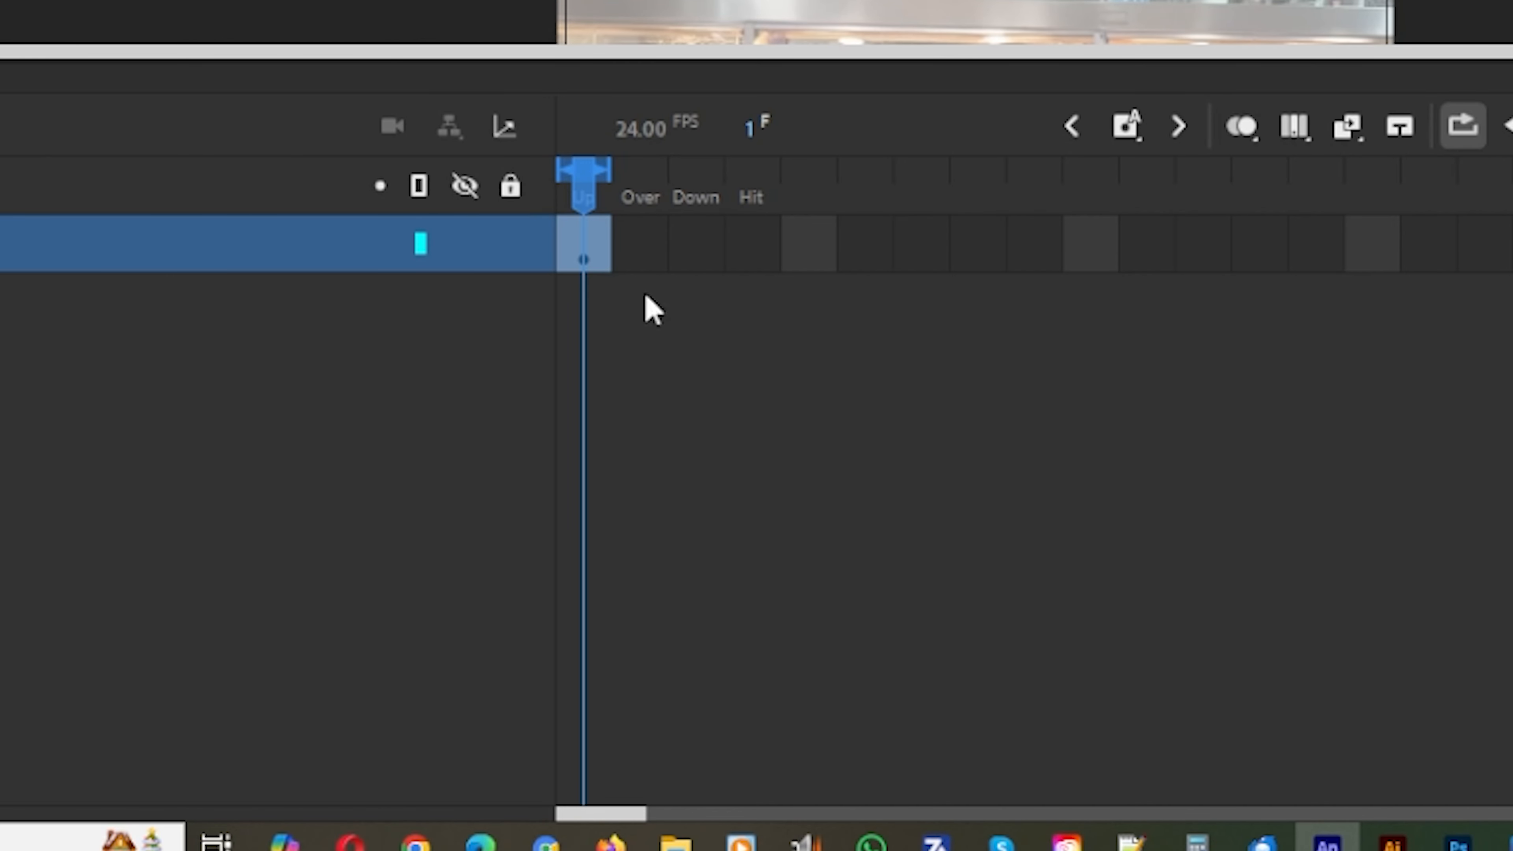
click(581, 174)
click(581, 218)
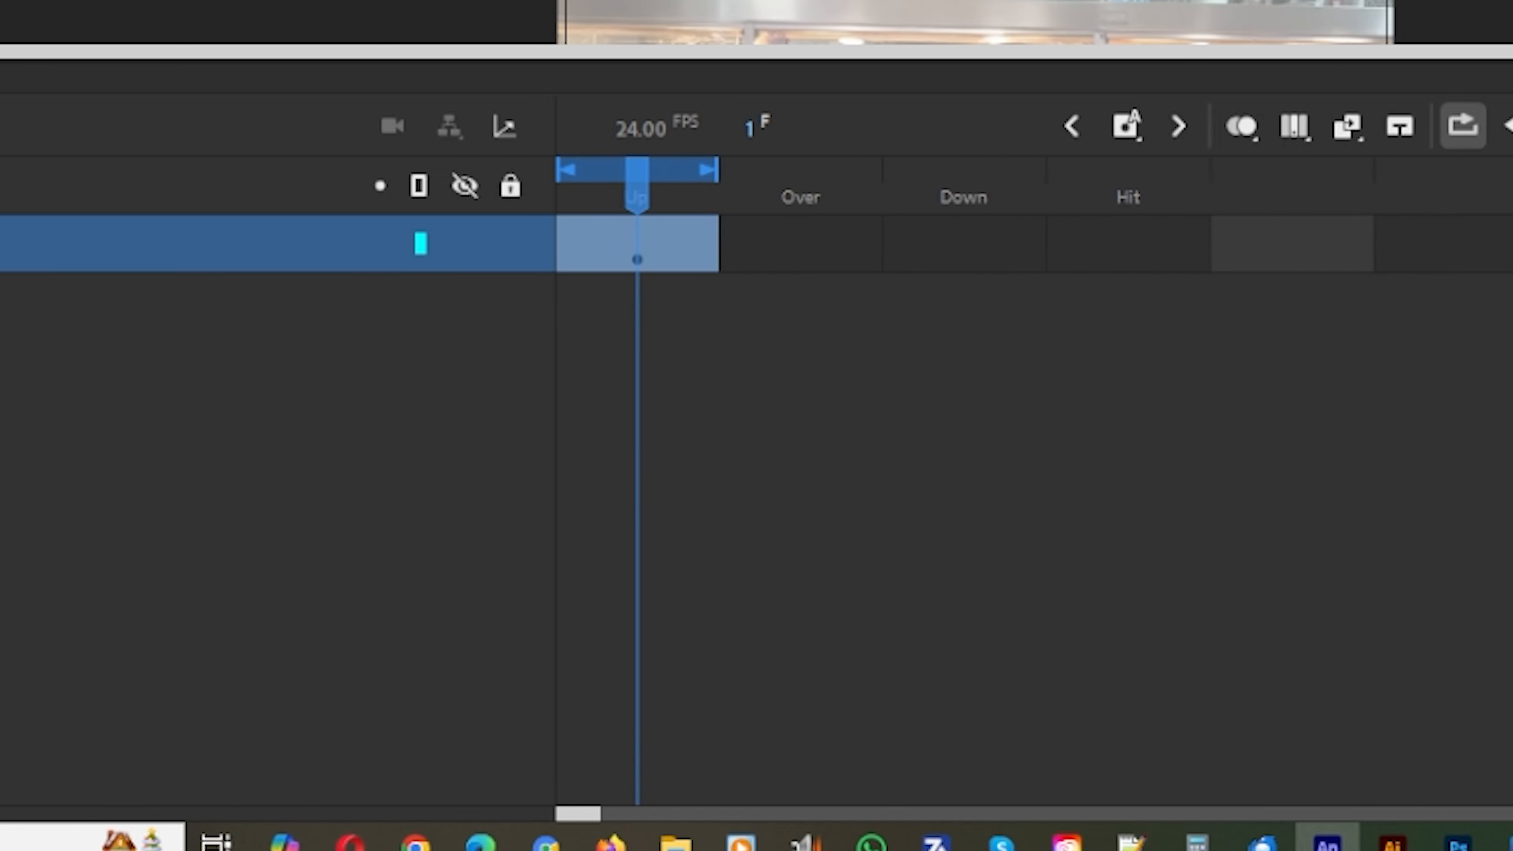
click(858, 250)
drag(855, 237, 1109, 234)
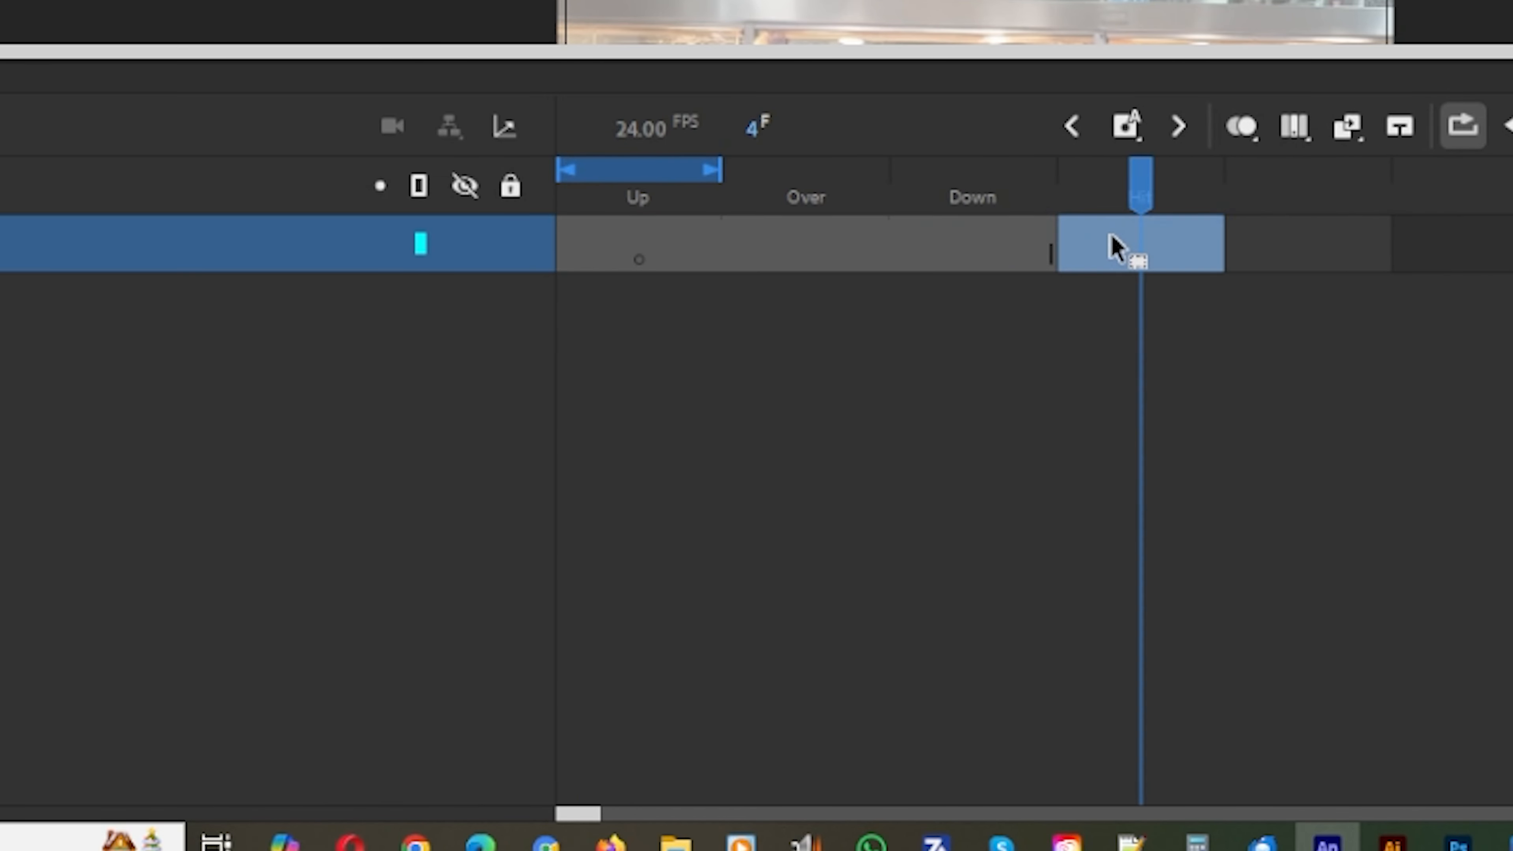
click(1228, 228)
click(975, 237)
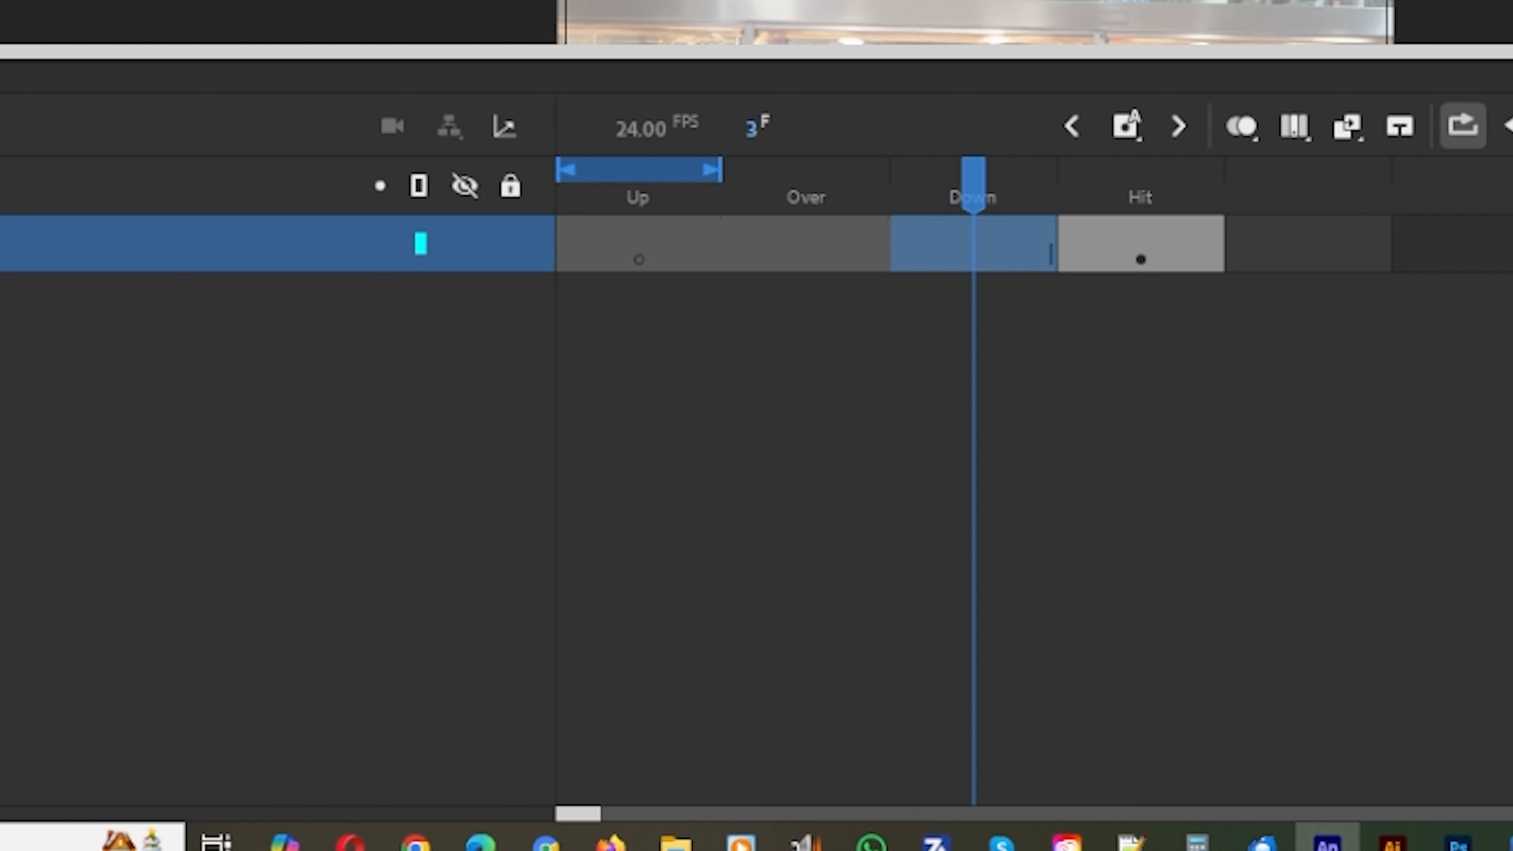
drag(975, 186, 1128, 185)
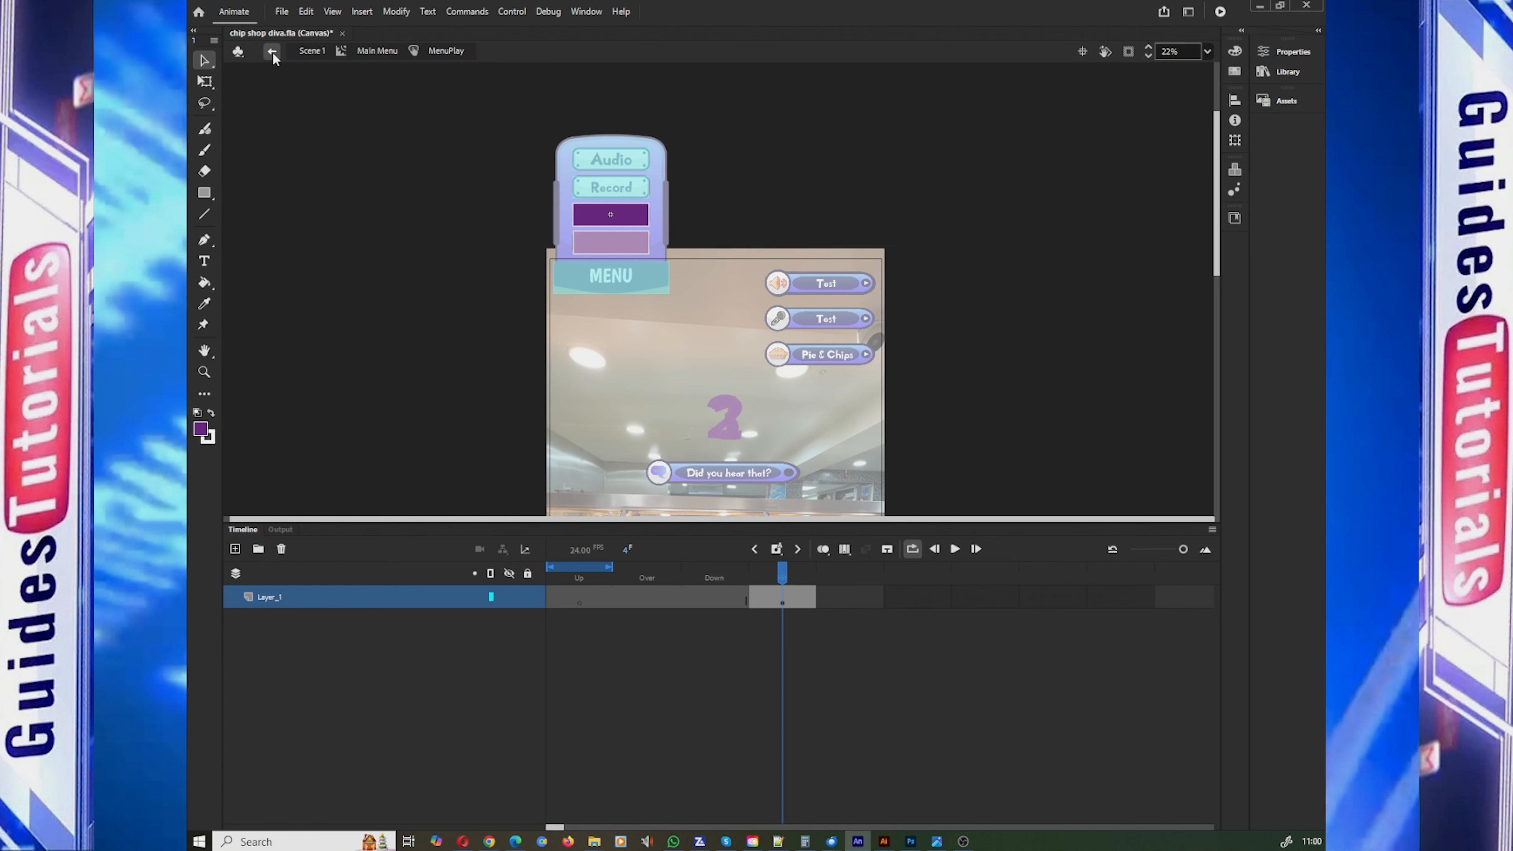
click(271, 51)
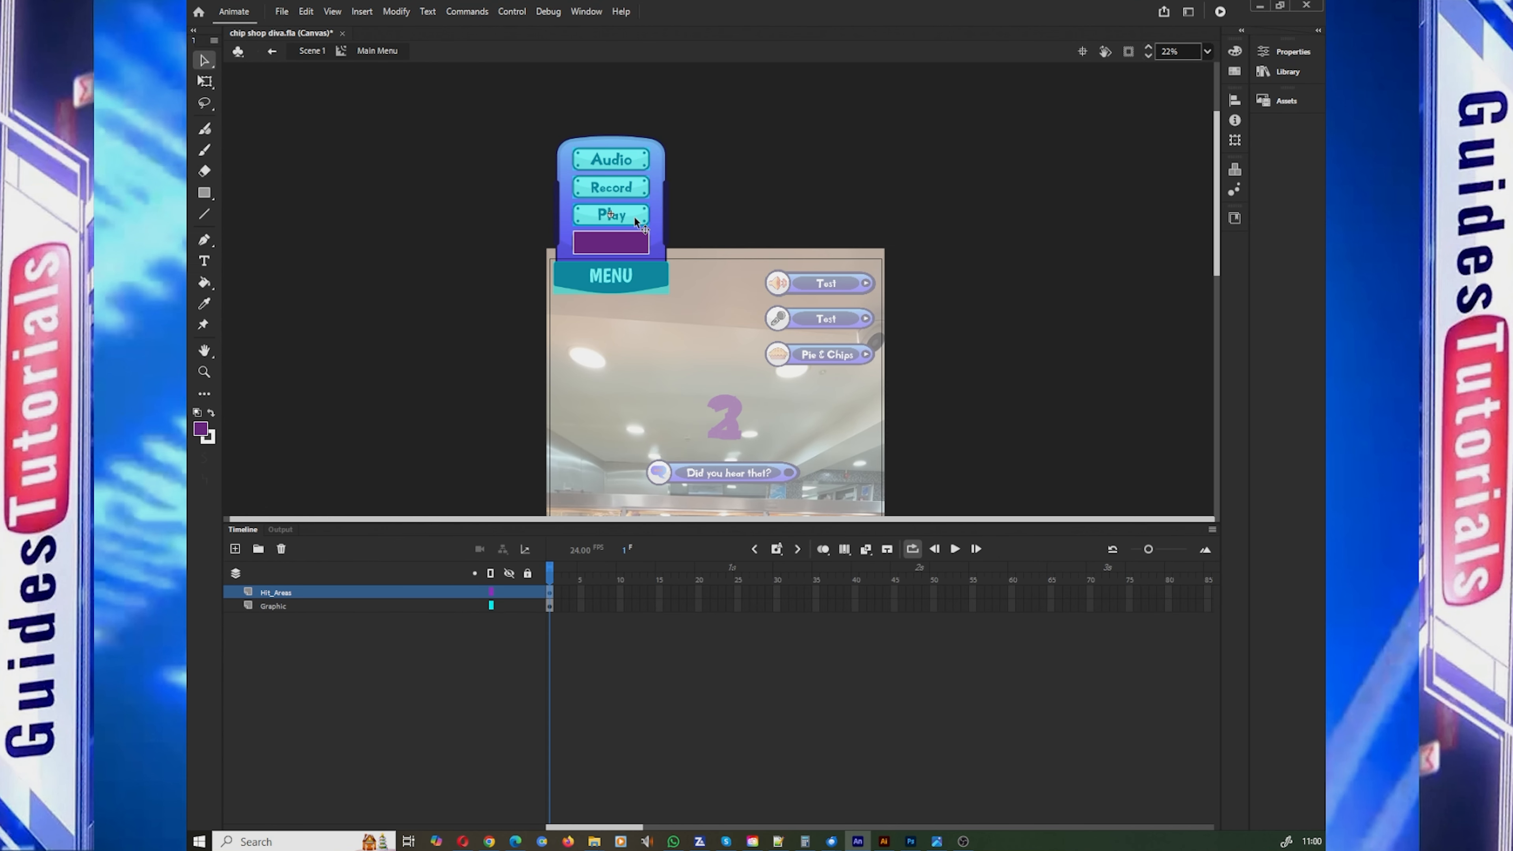
Step: Convert the remaining purple rectangle, just above the MENU label, into a button symbol named MenuSave
right_click(629, 247)
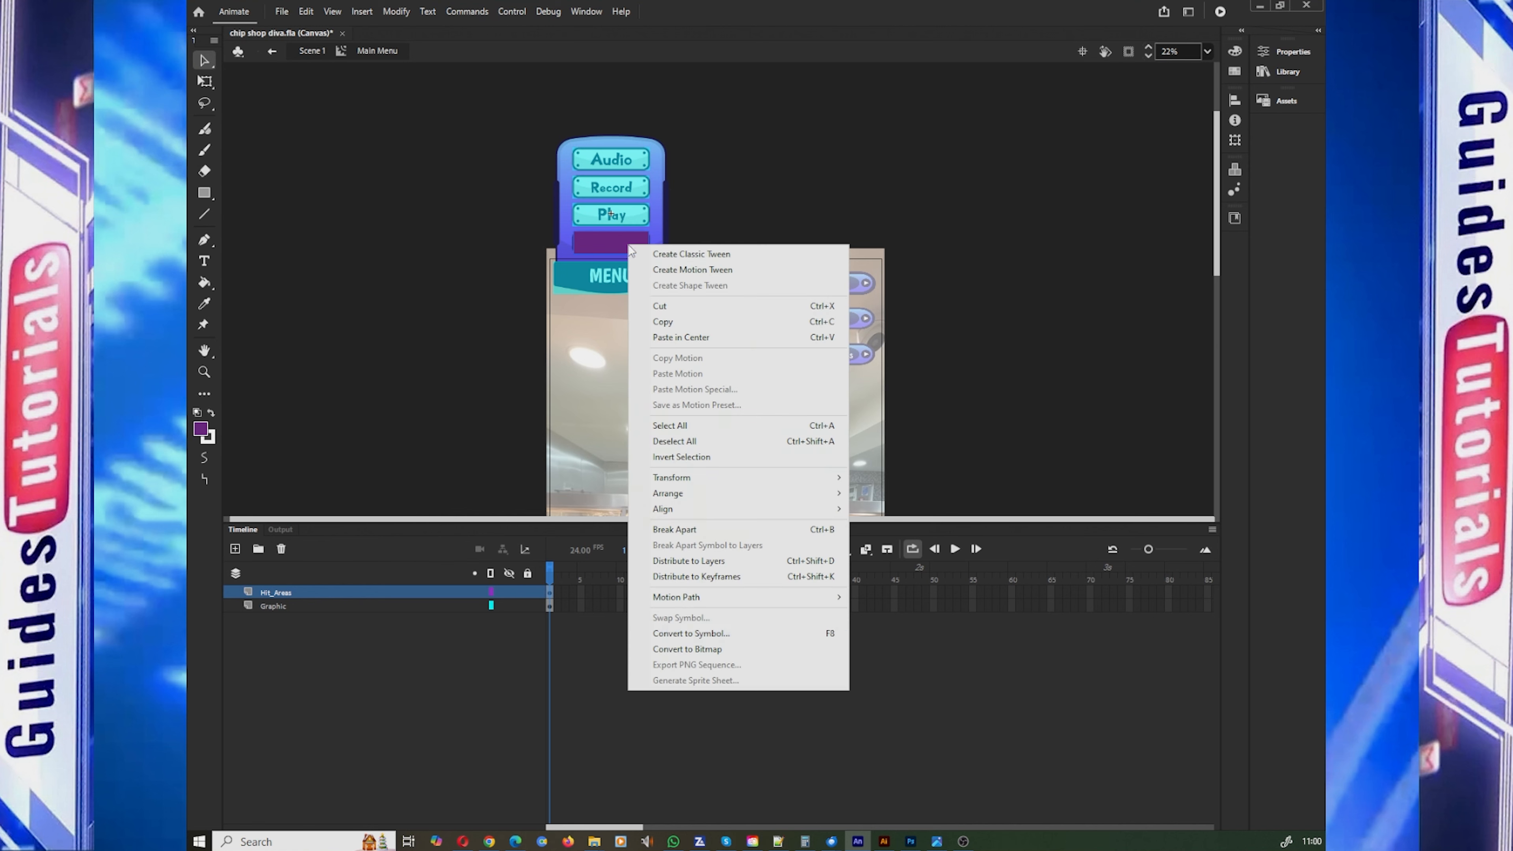
click(691, 633)
text(MenuSave)
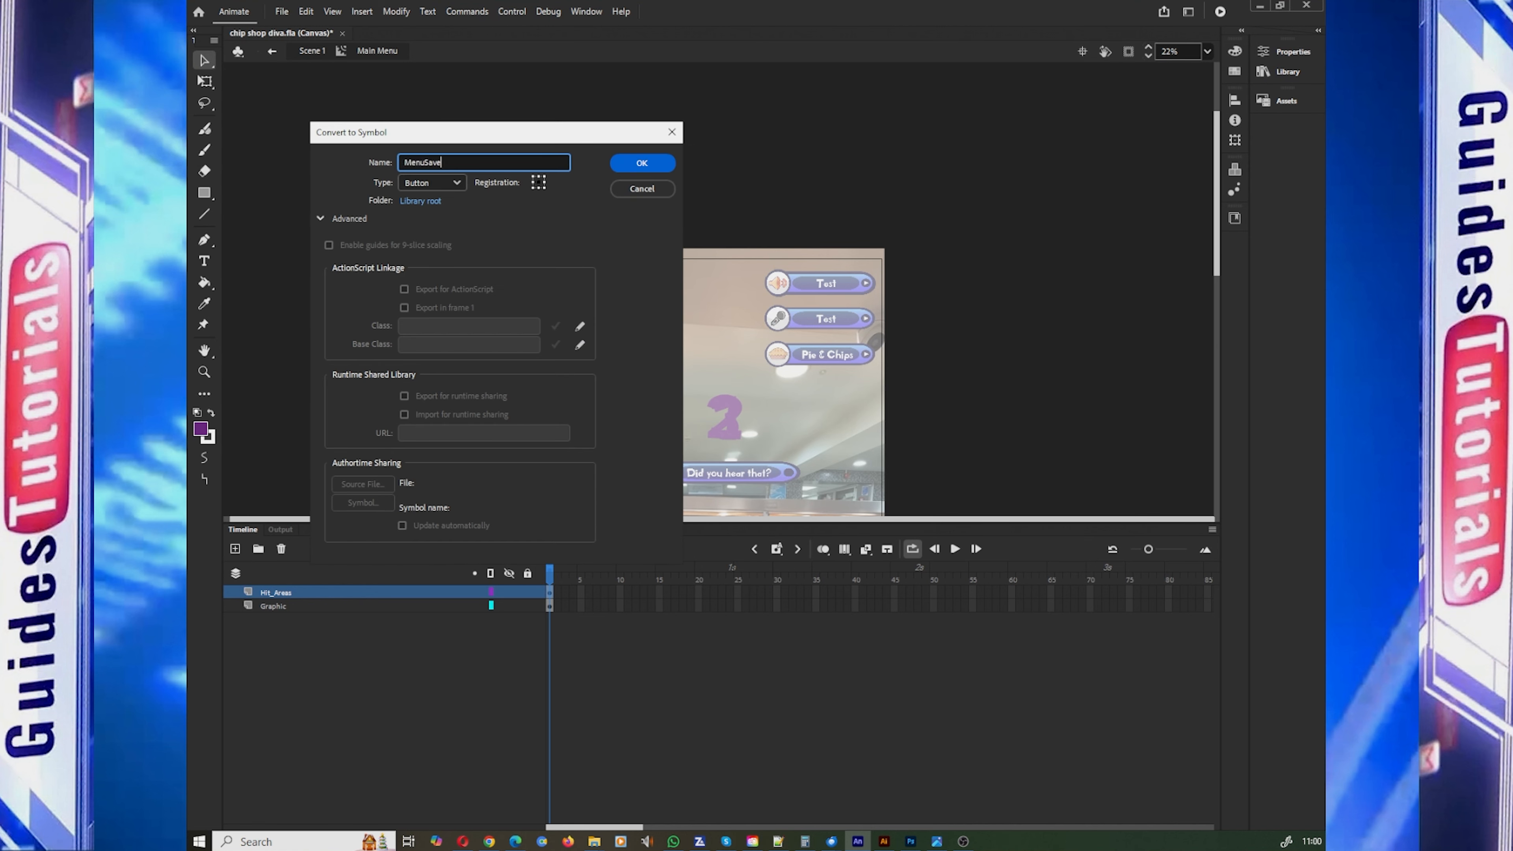
click(642, 167)
right_click(626, 238)
click(685, 629)
text(MenuSave)
click(642, 162)
Step: Inside the MenuSave button symbol, move the Up keyframe to the Hit frame and return to the Main Menu clip
double_click(637, 250)
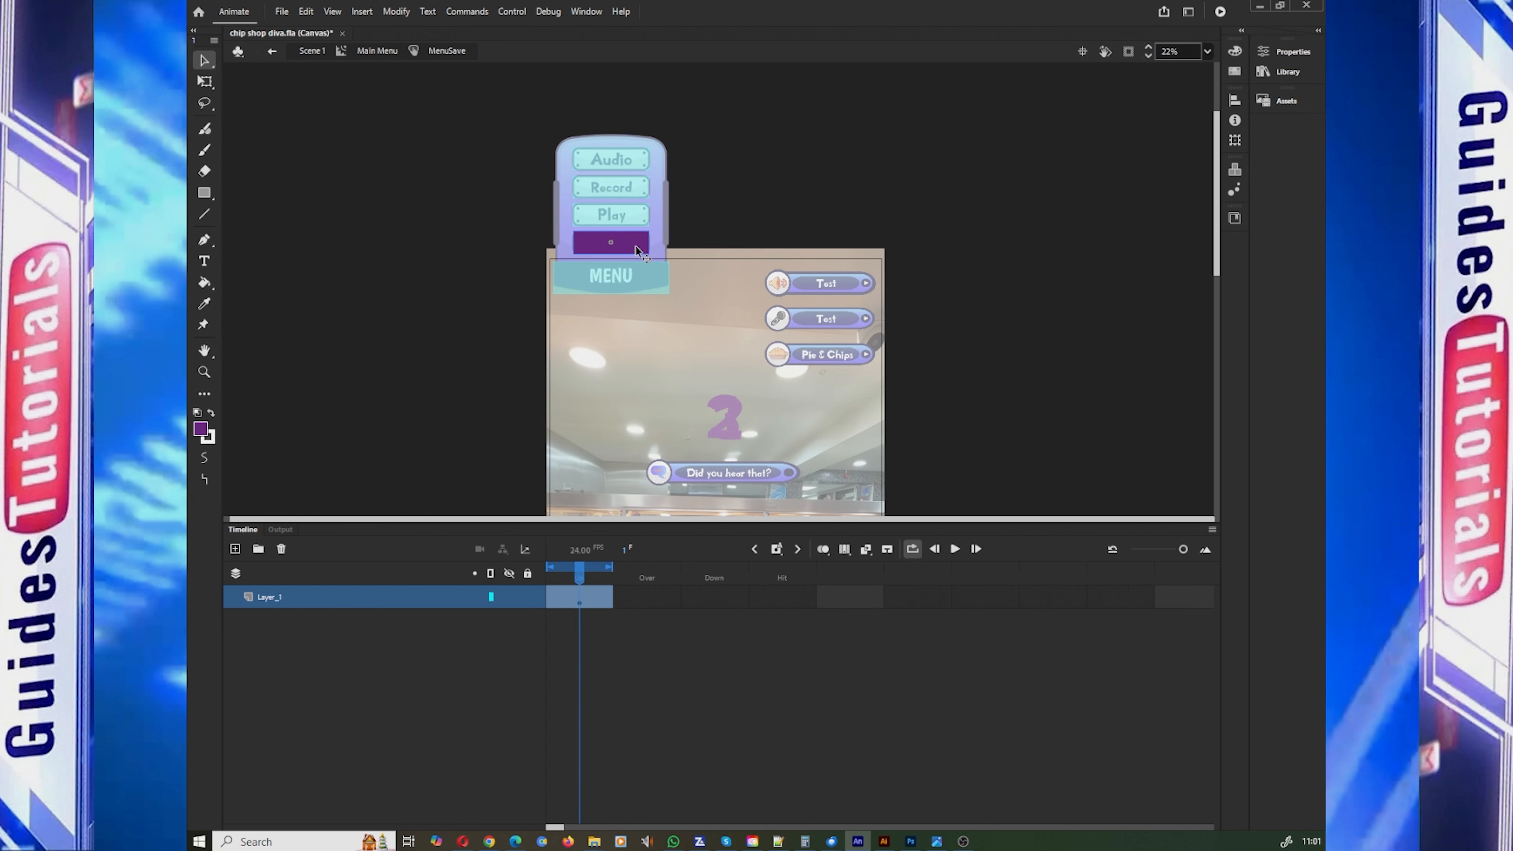
drag(591, 601, 787, 598)
click(272, 52)
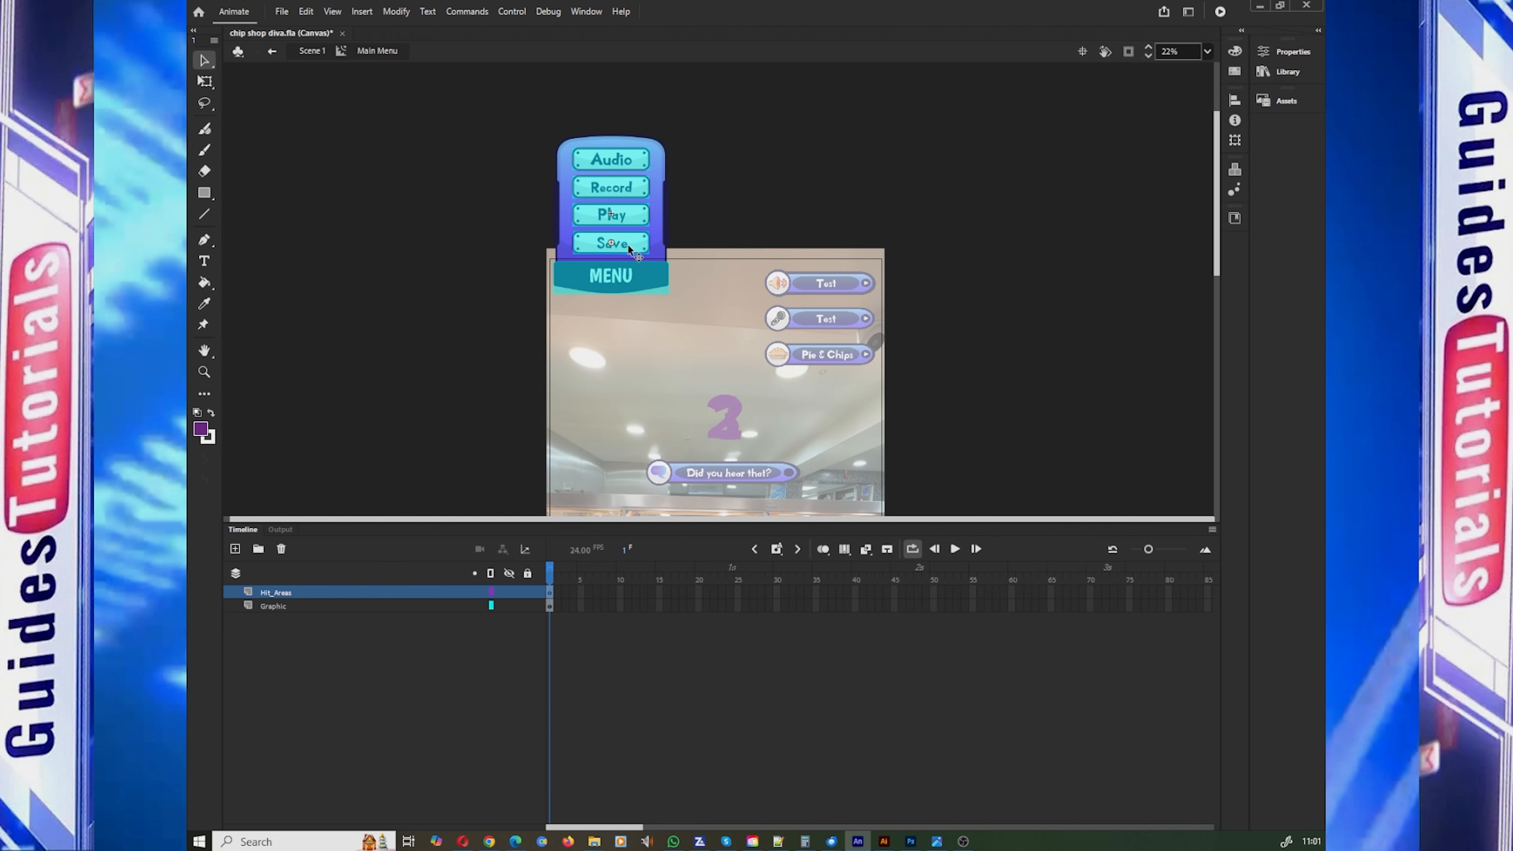
Step: Give the Save hit-area button the instance name MenuSave
click(1292, 52)
click(1119, 113)
text(Men)
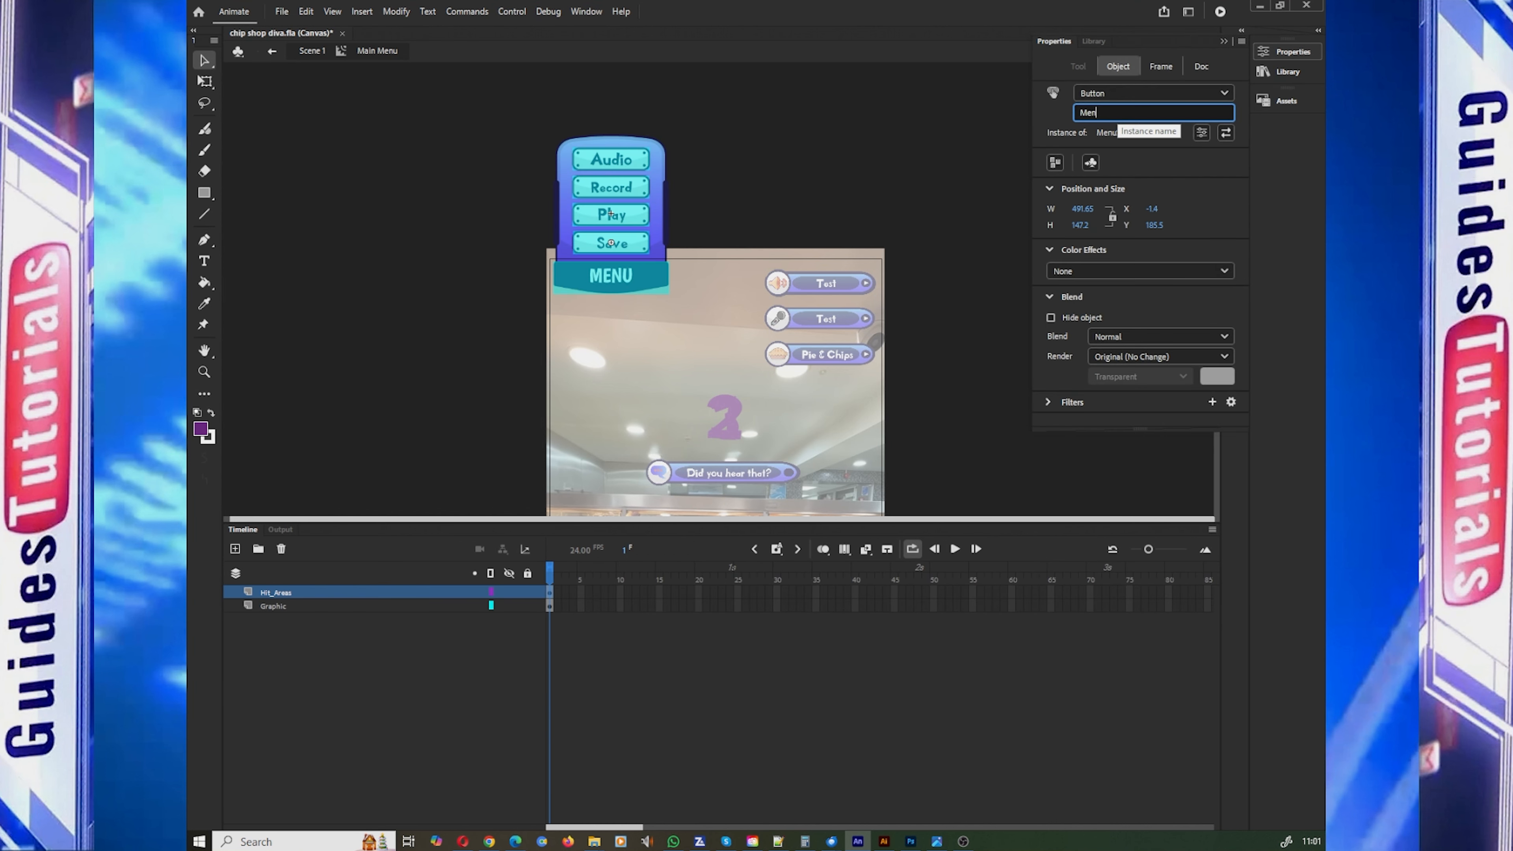
text(uSave)
key(Return)
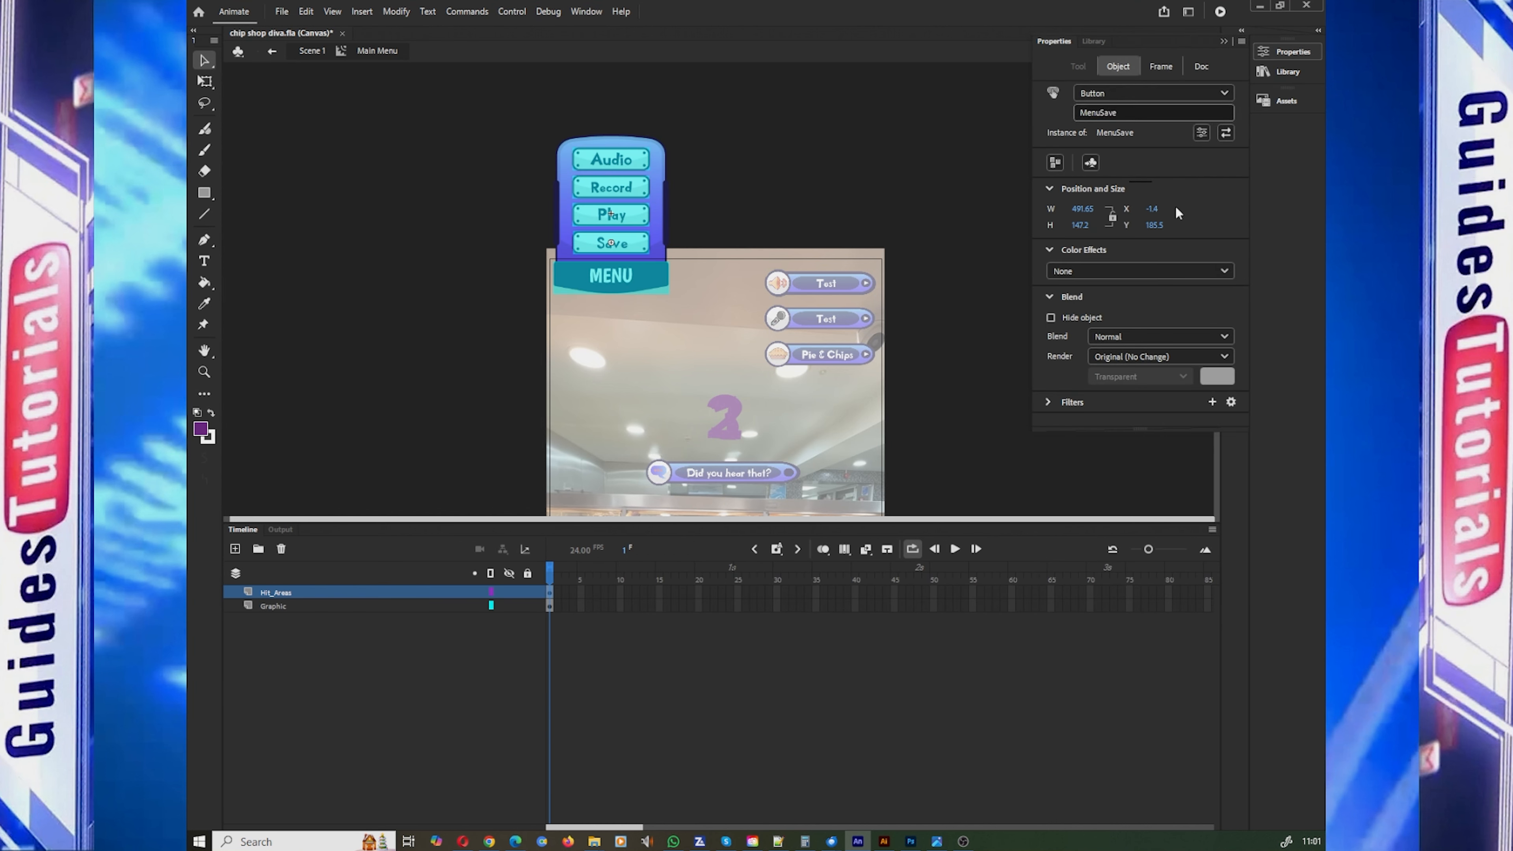
click(1012, 87)
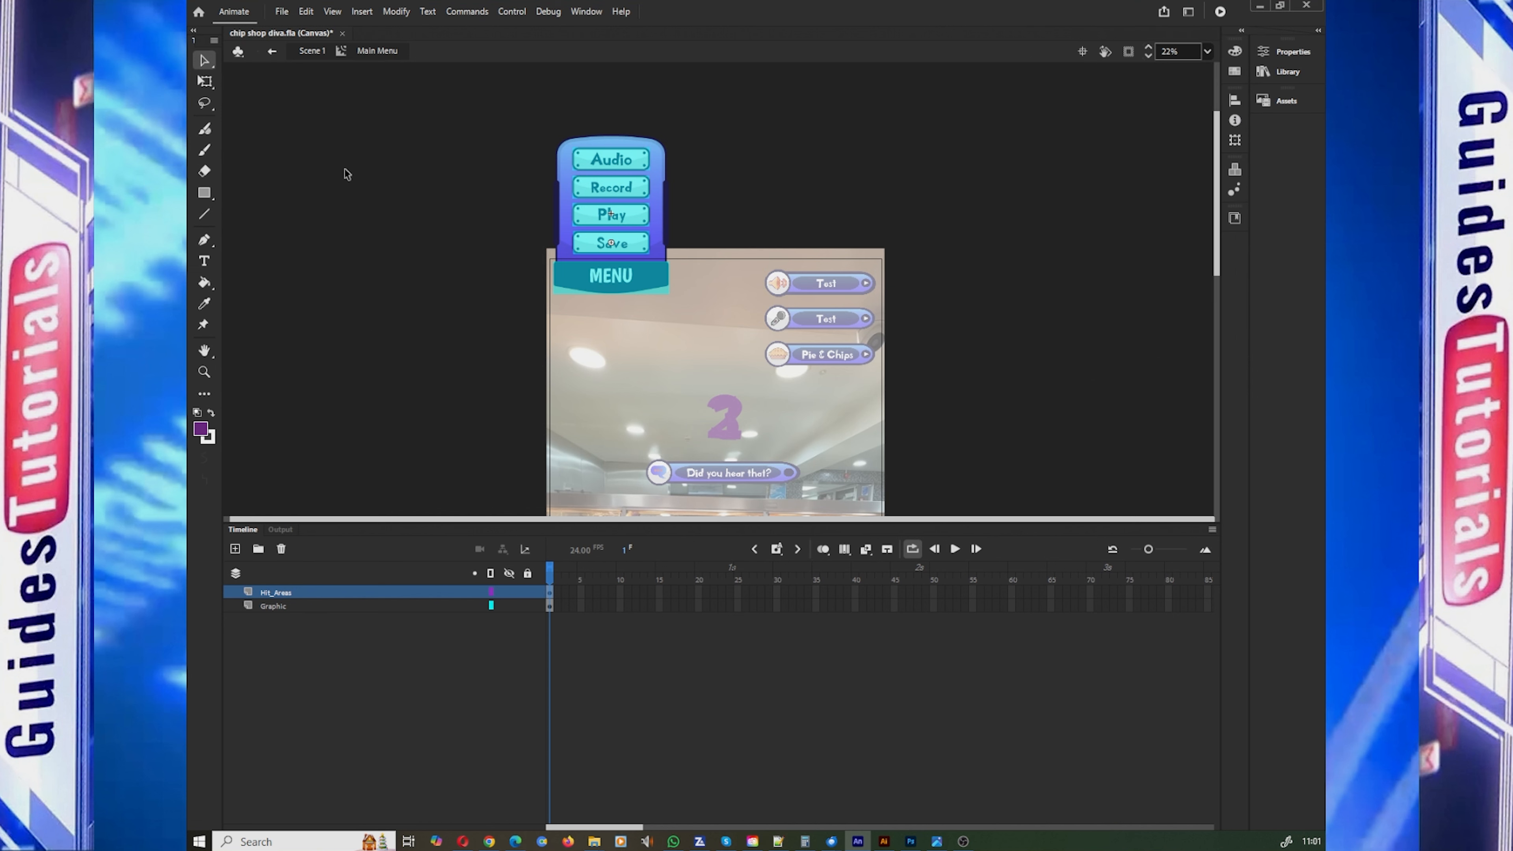
Step: Return to Scene 1 and collapse the Messages and Confirms layer folders
click(273, 51)
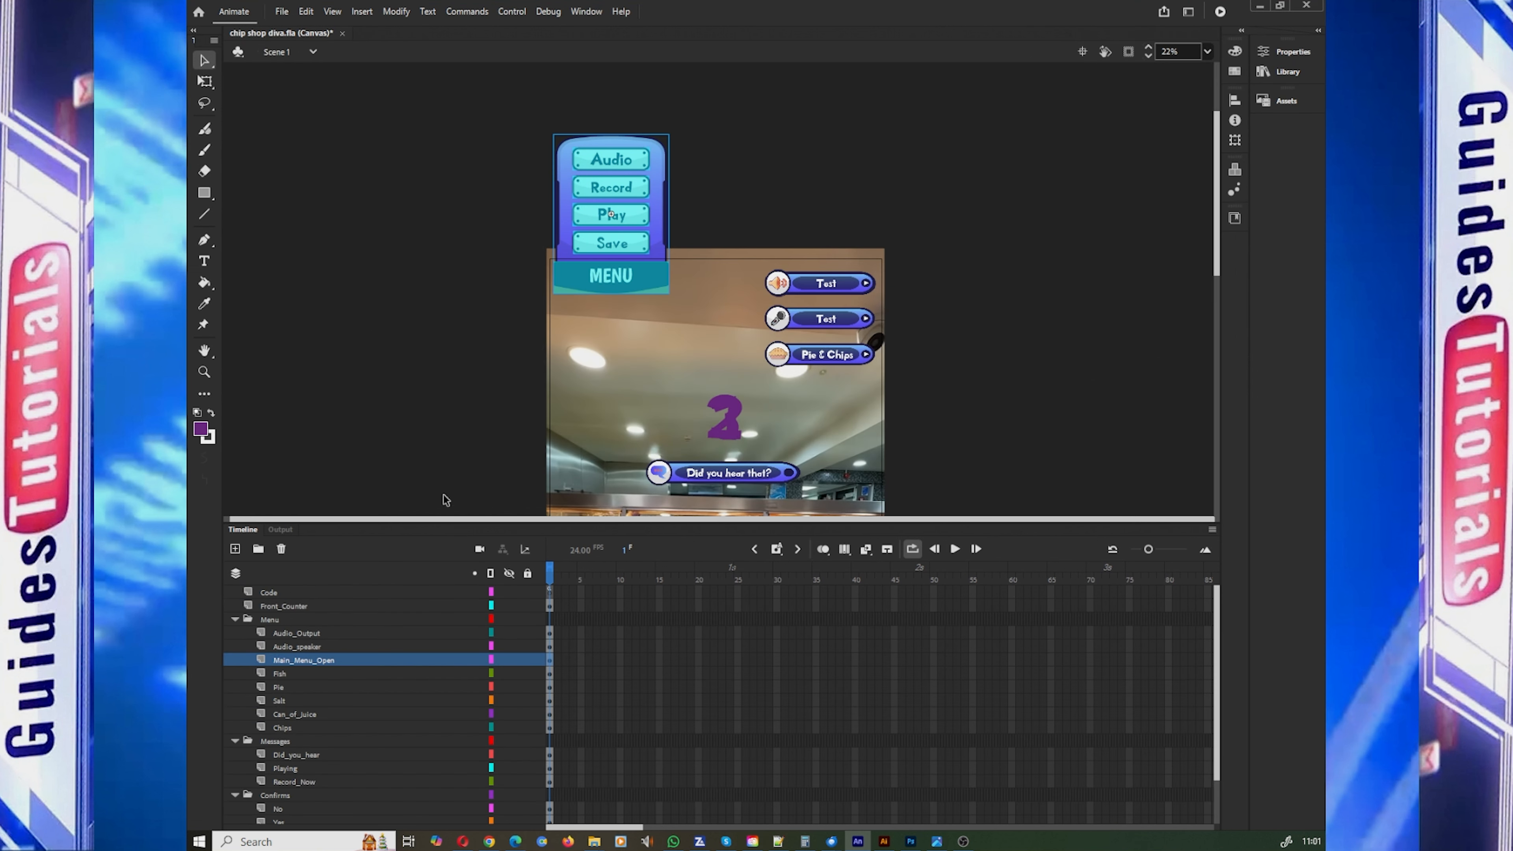
click(236, 619)
click(235, 633)
click(234, 647)
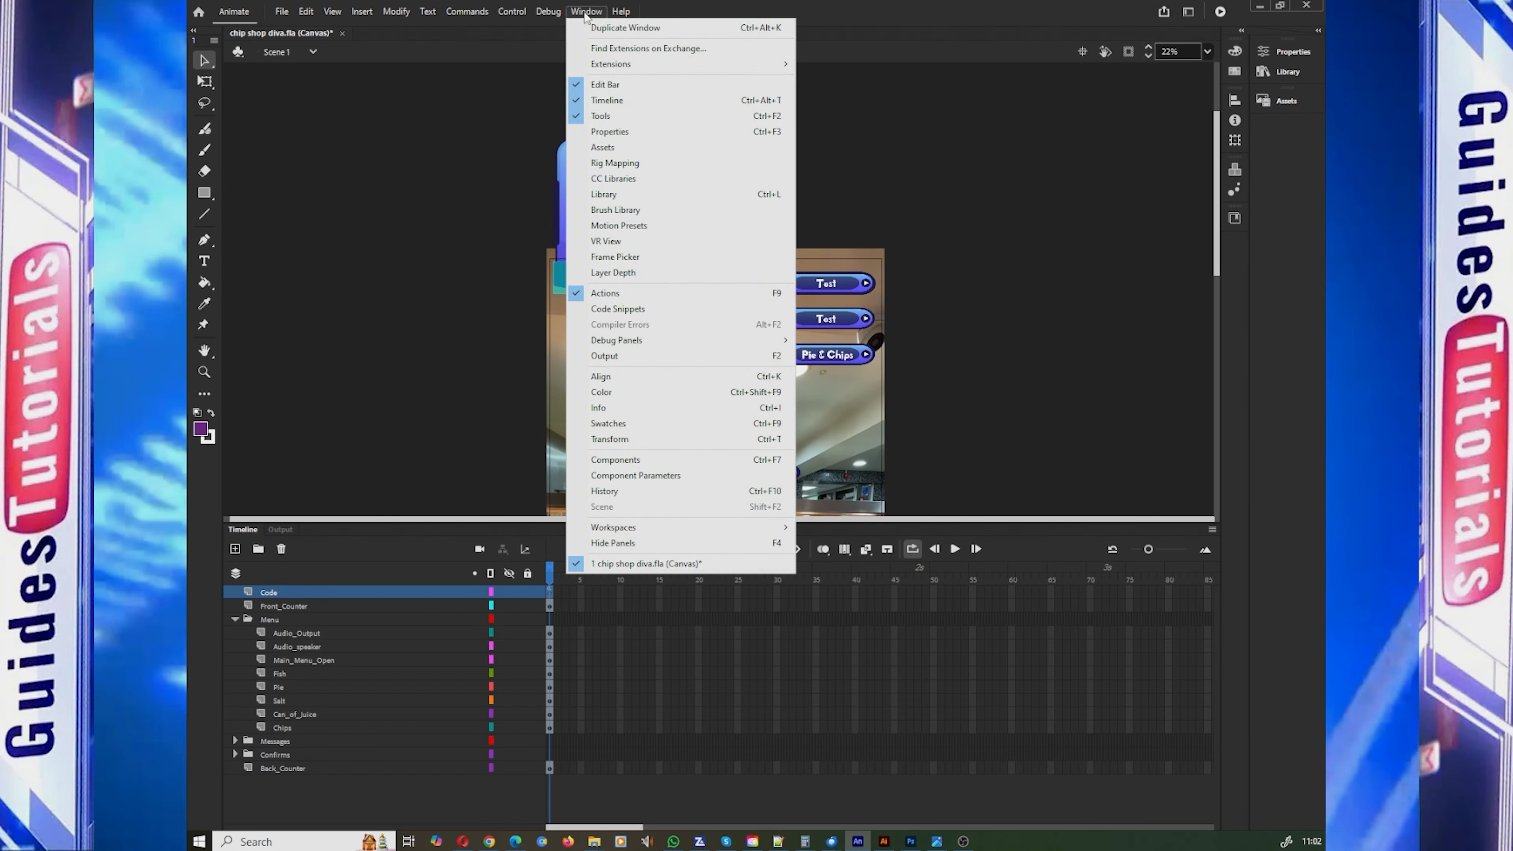
Step: Open the Actions script on frame 1 of the Code layer and save the document
click(673, 292)
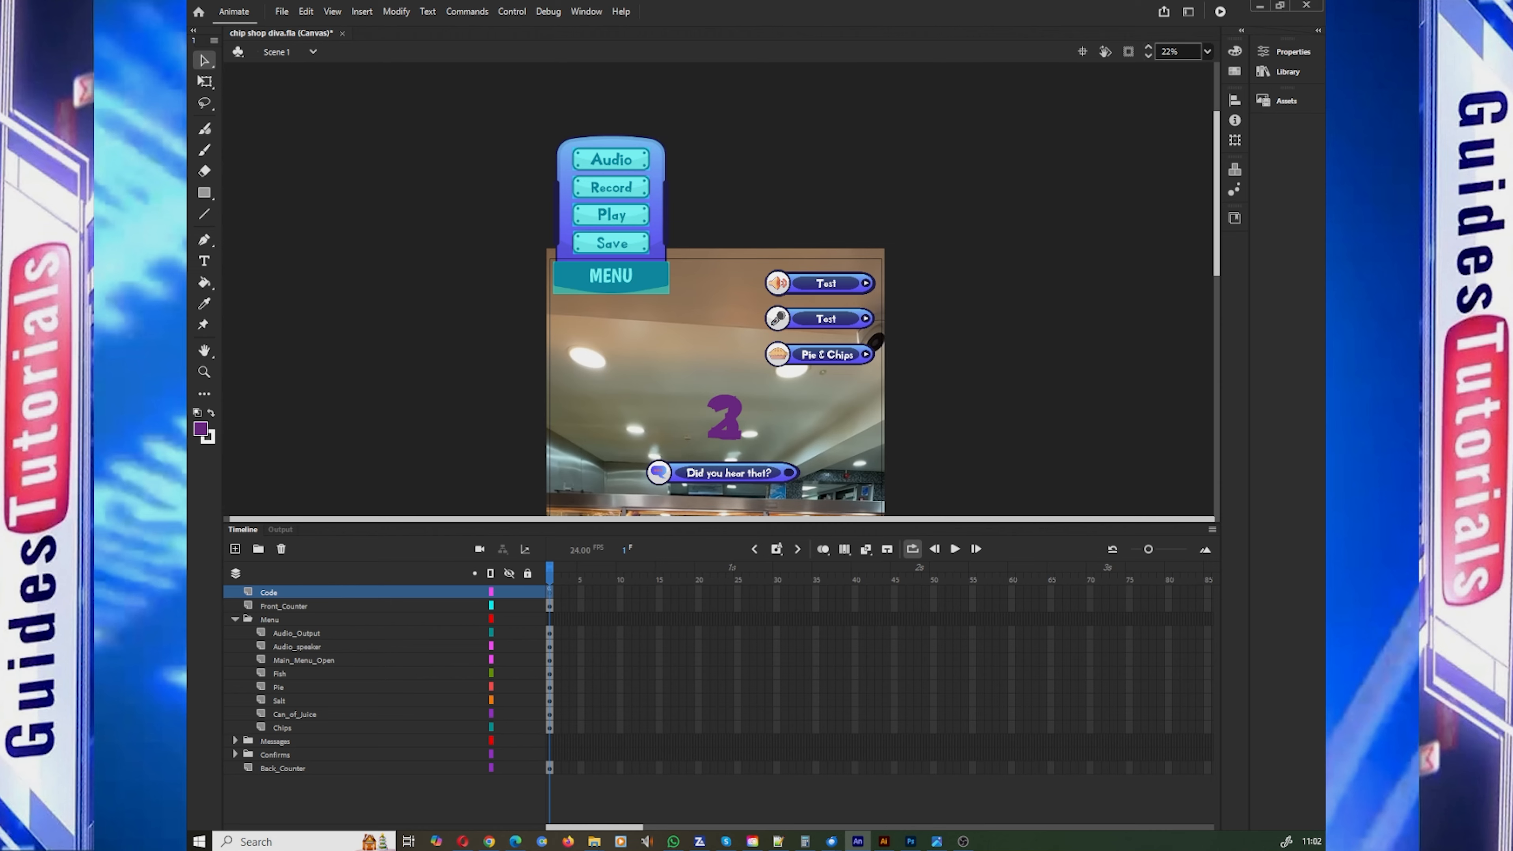
drag(0, 226, 674, 97)
click(281, 12)
click(338, 136)
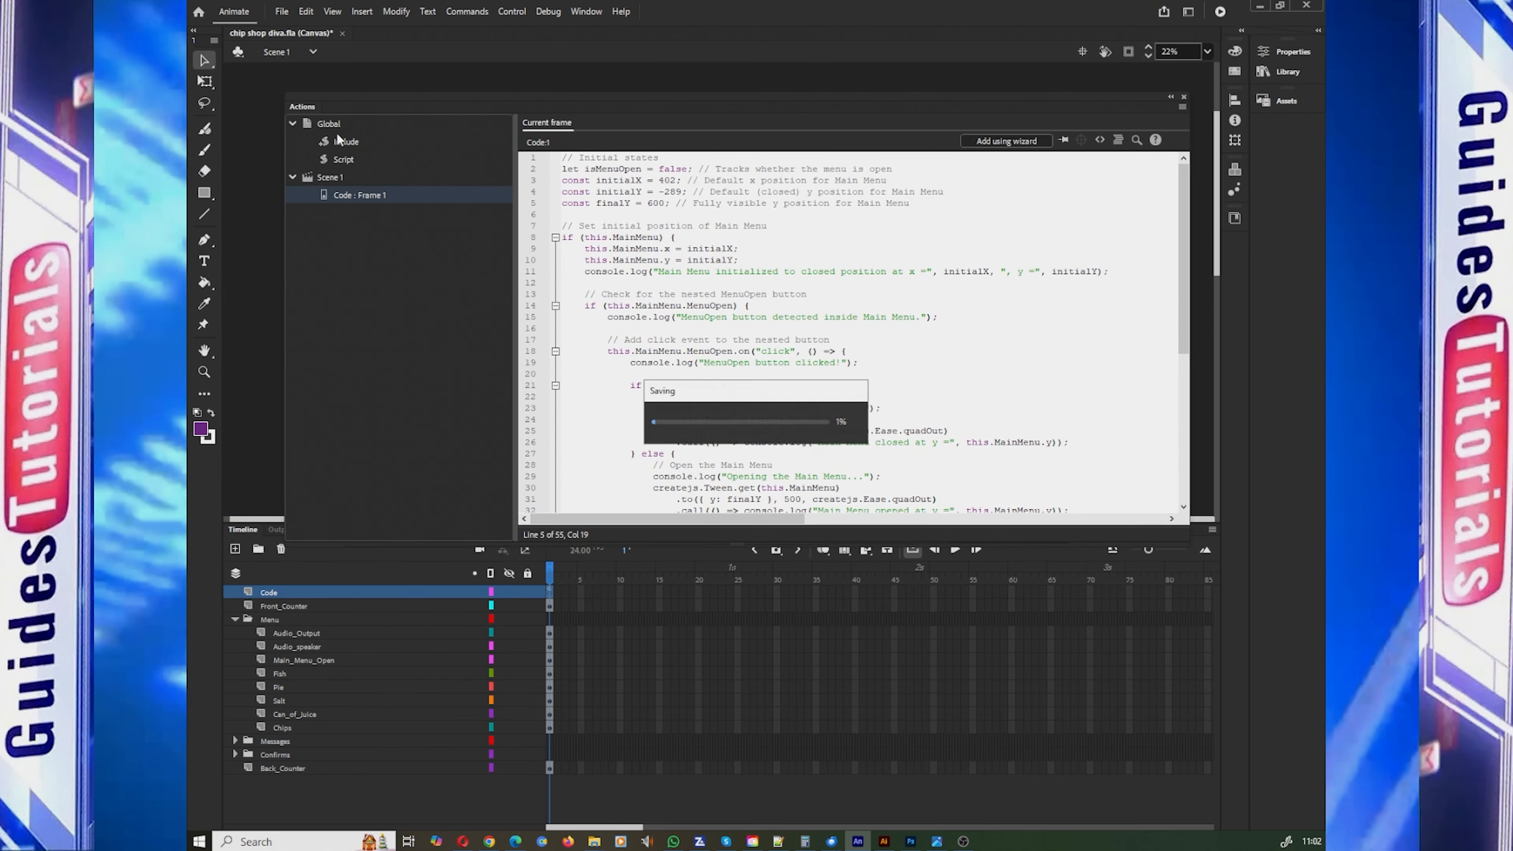
Step: Enlarge and reposition the Actions window to show the whole script, and highlight the log message text on line 11
drag(777, 543, 774, 822)
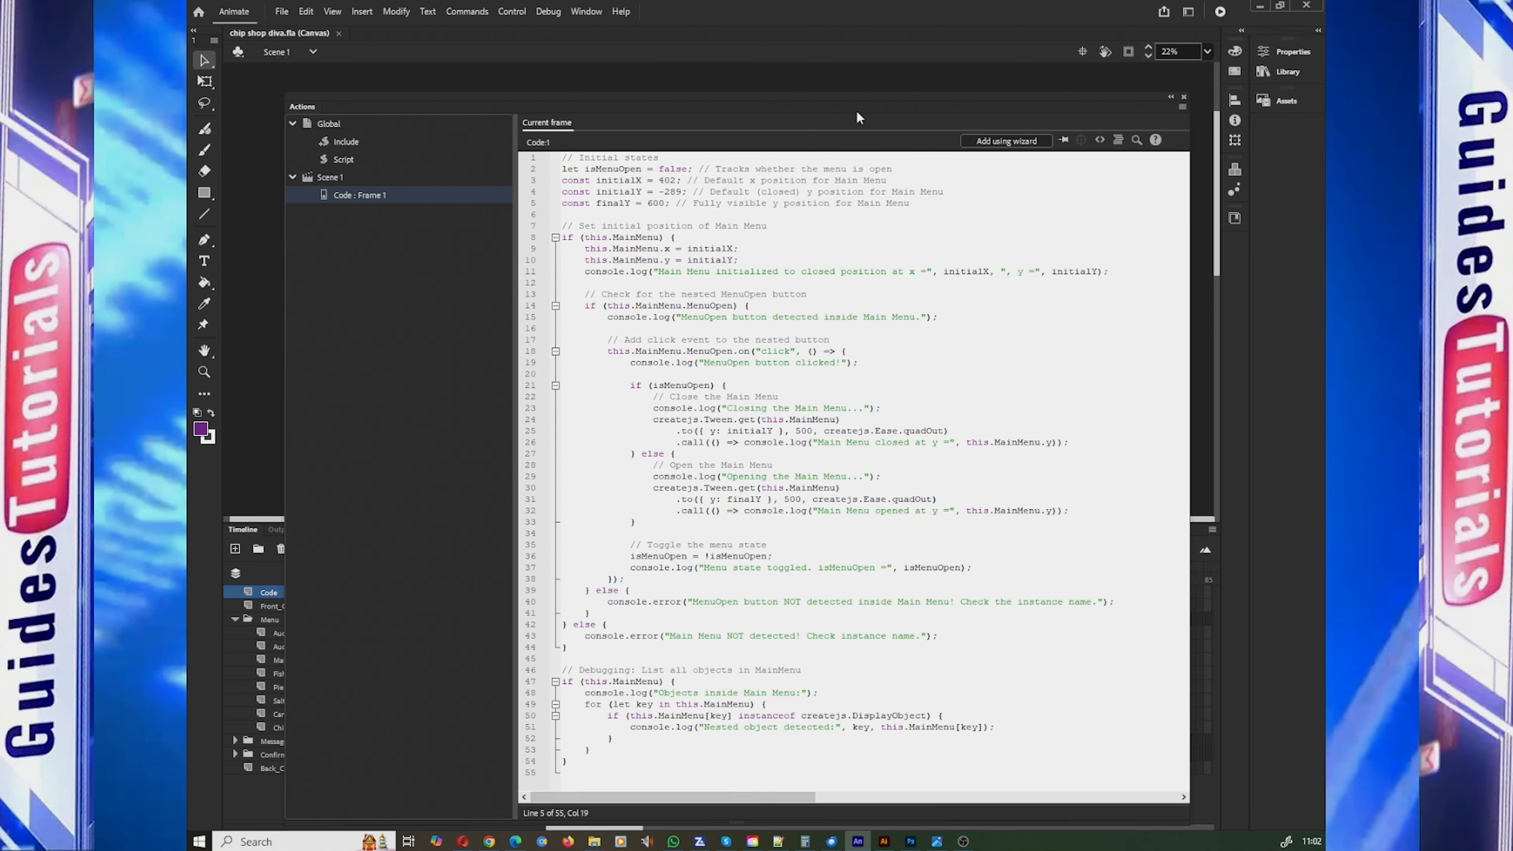
drag(857, 113, 830, 47)
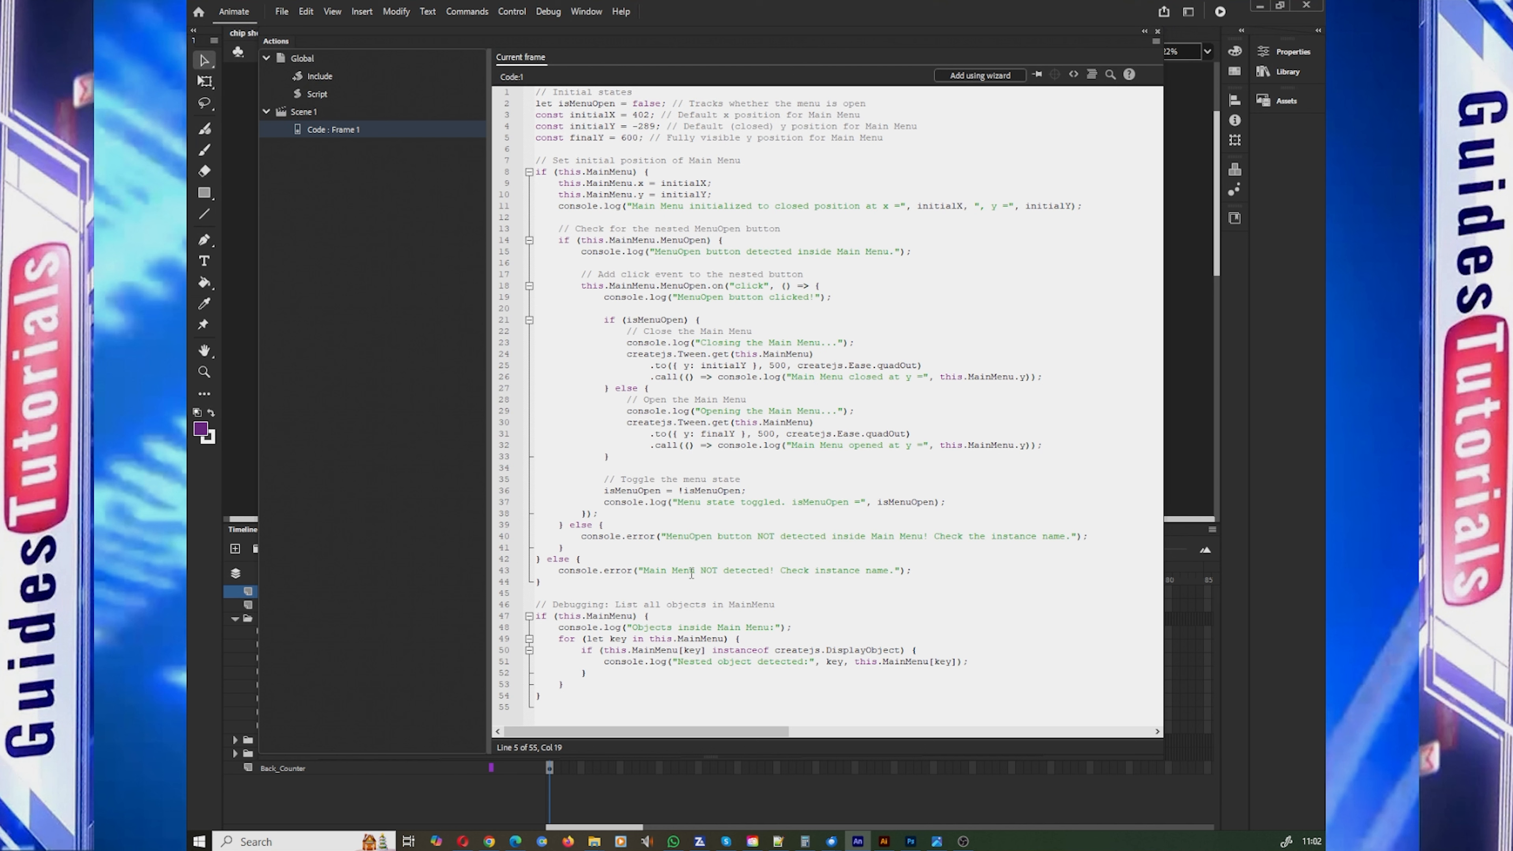
drag(893, 207, 634, 205)
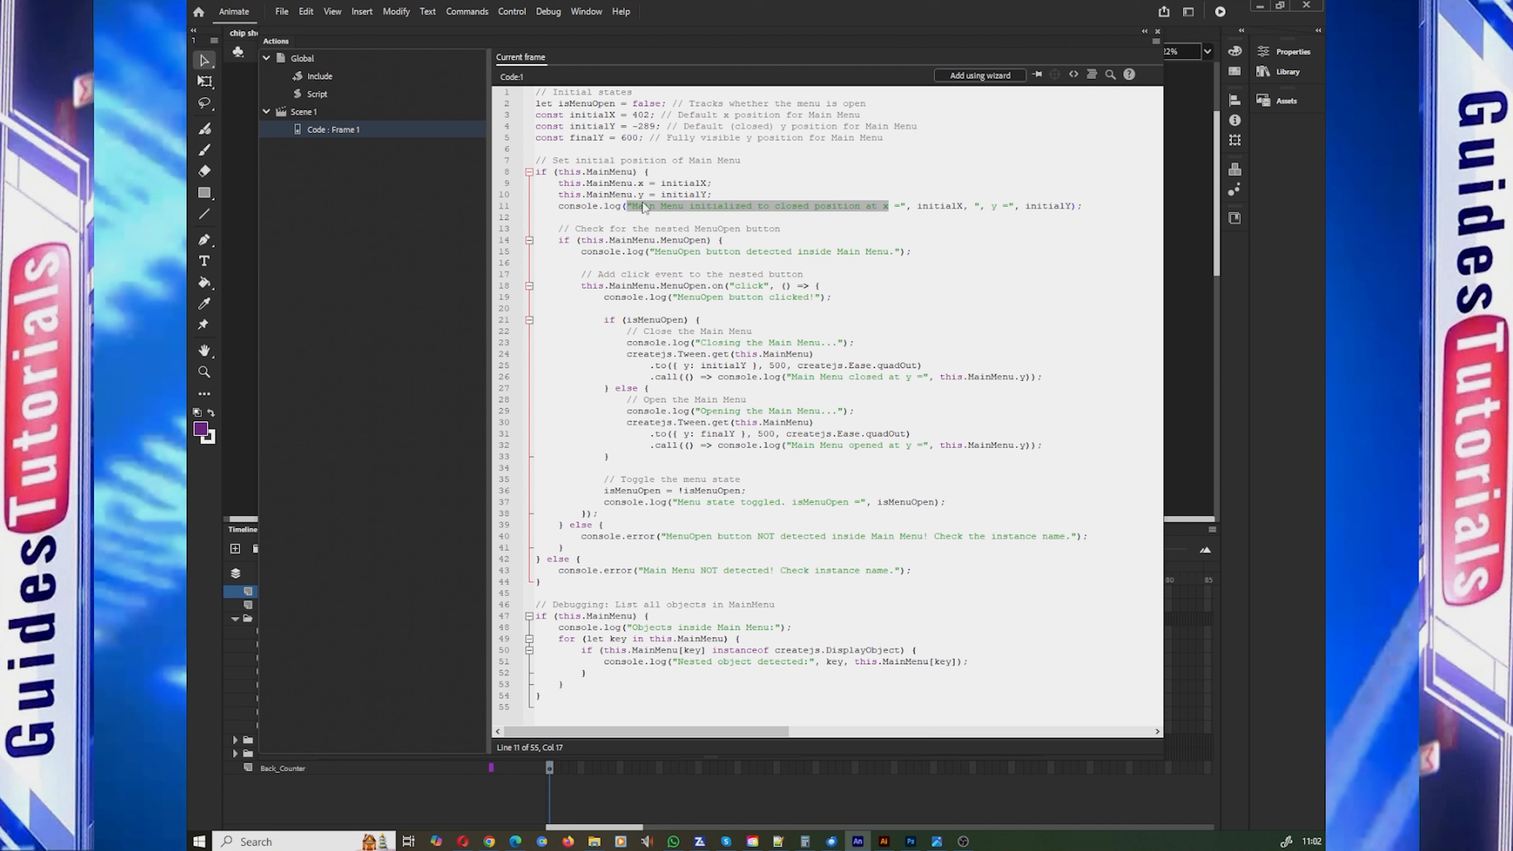
Step: Examine the remaining console log and error messages in the menu script, highlighting the text on lines 15, 19, 23, 28, 37, 40, 43 and 48
drag(891, 251, 656, 251)
drag(816, 296, 680, 297)
drag(825, 342, 701, 342)
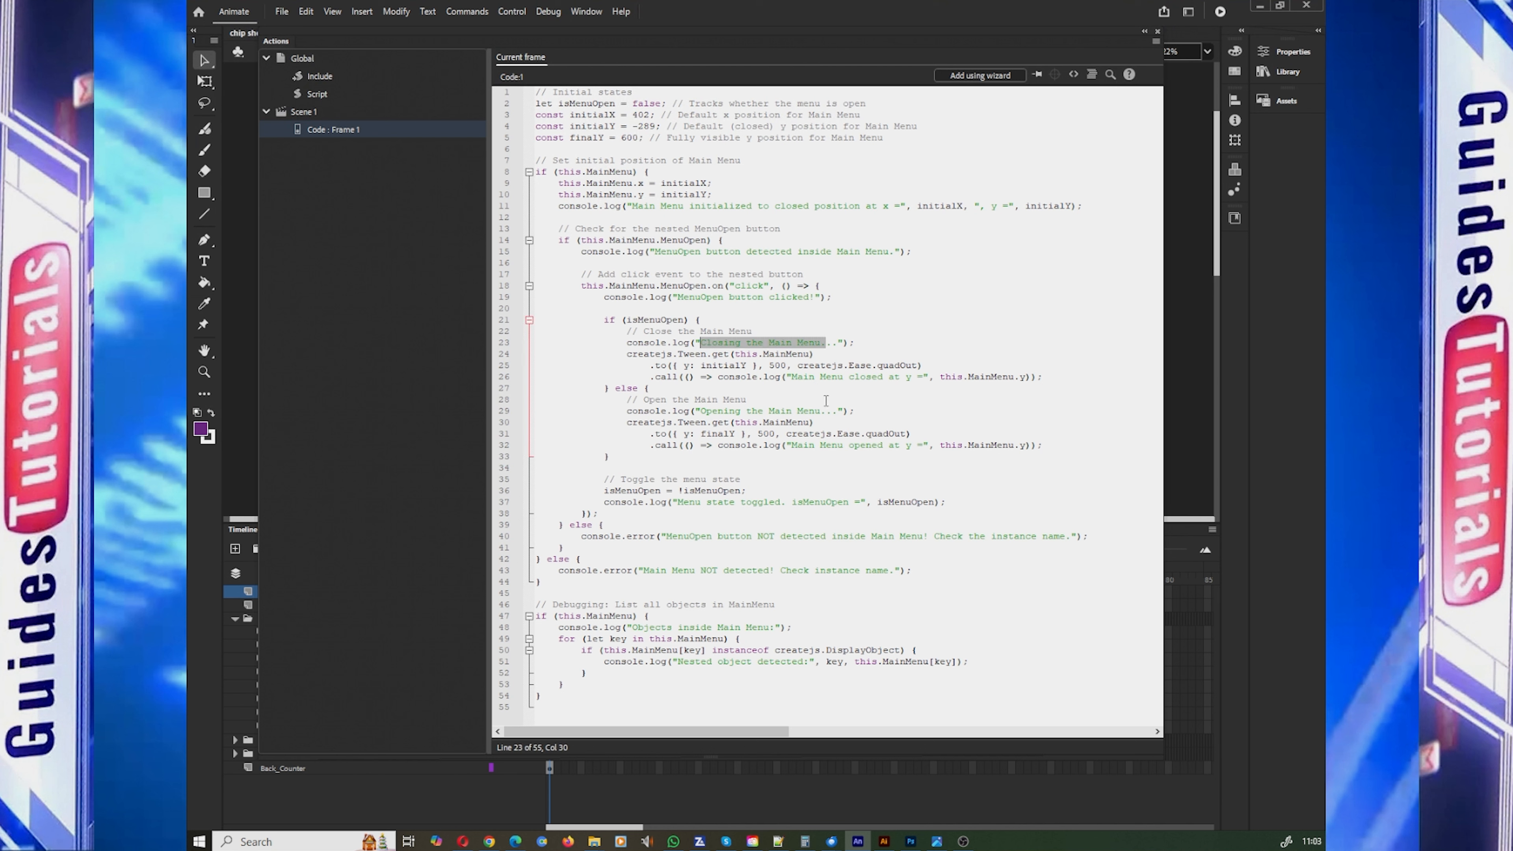
drag(823, 410, 701, 411)
drag(854, 503, 677, 503)
drag(1046, 536, 667, 536)
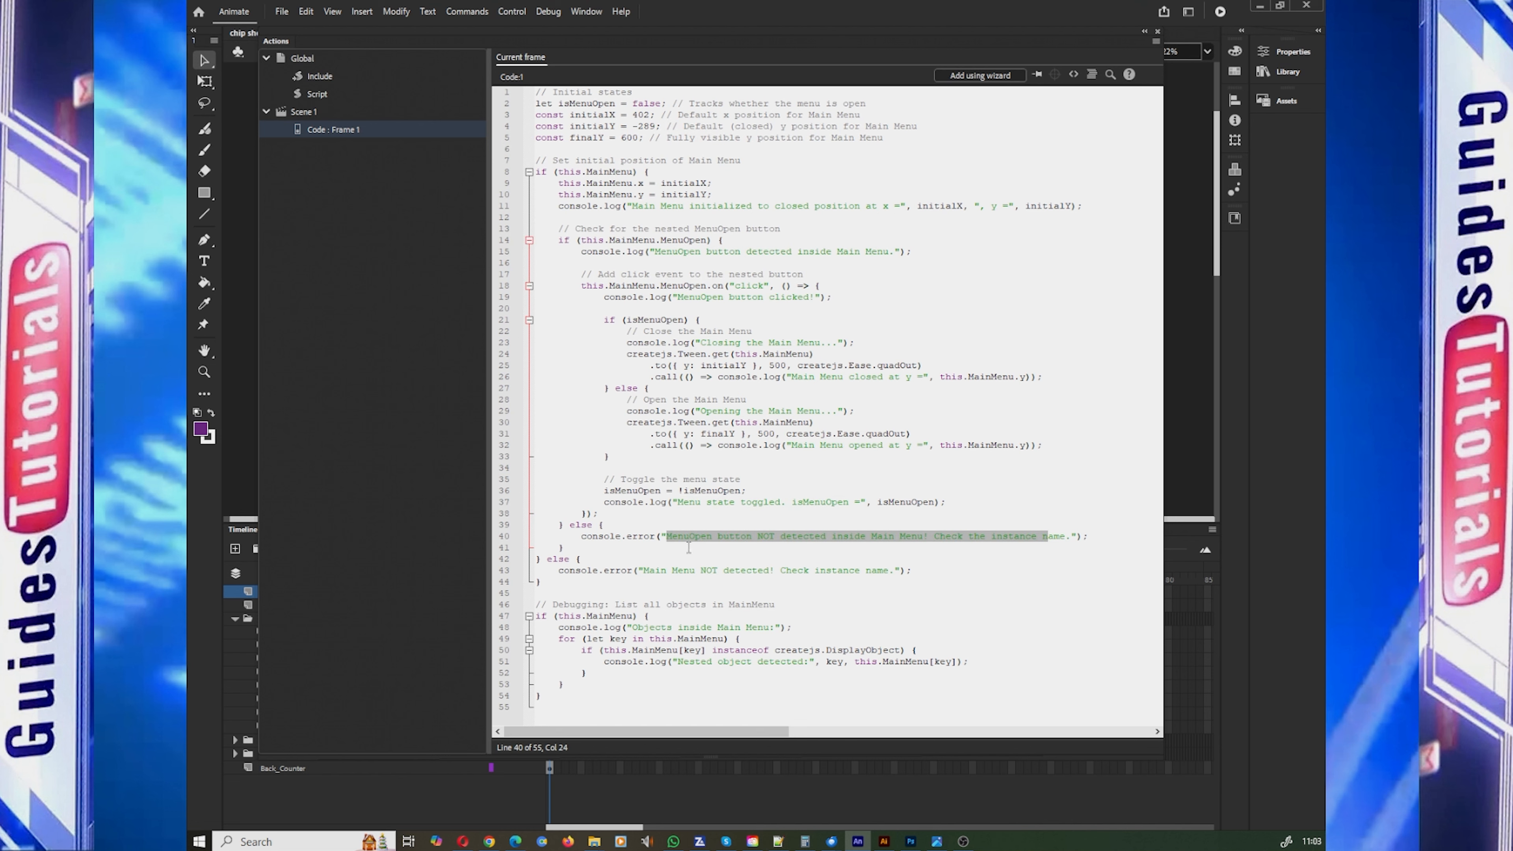
drag(902, 570, 636, 570)
drag(776, 627, 631, 627)
click(783, 544)
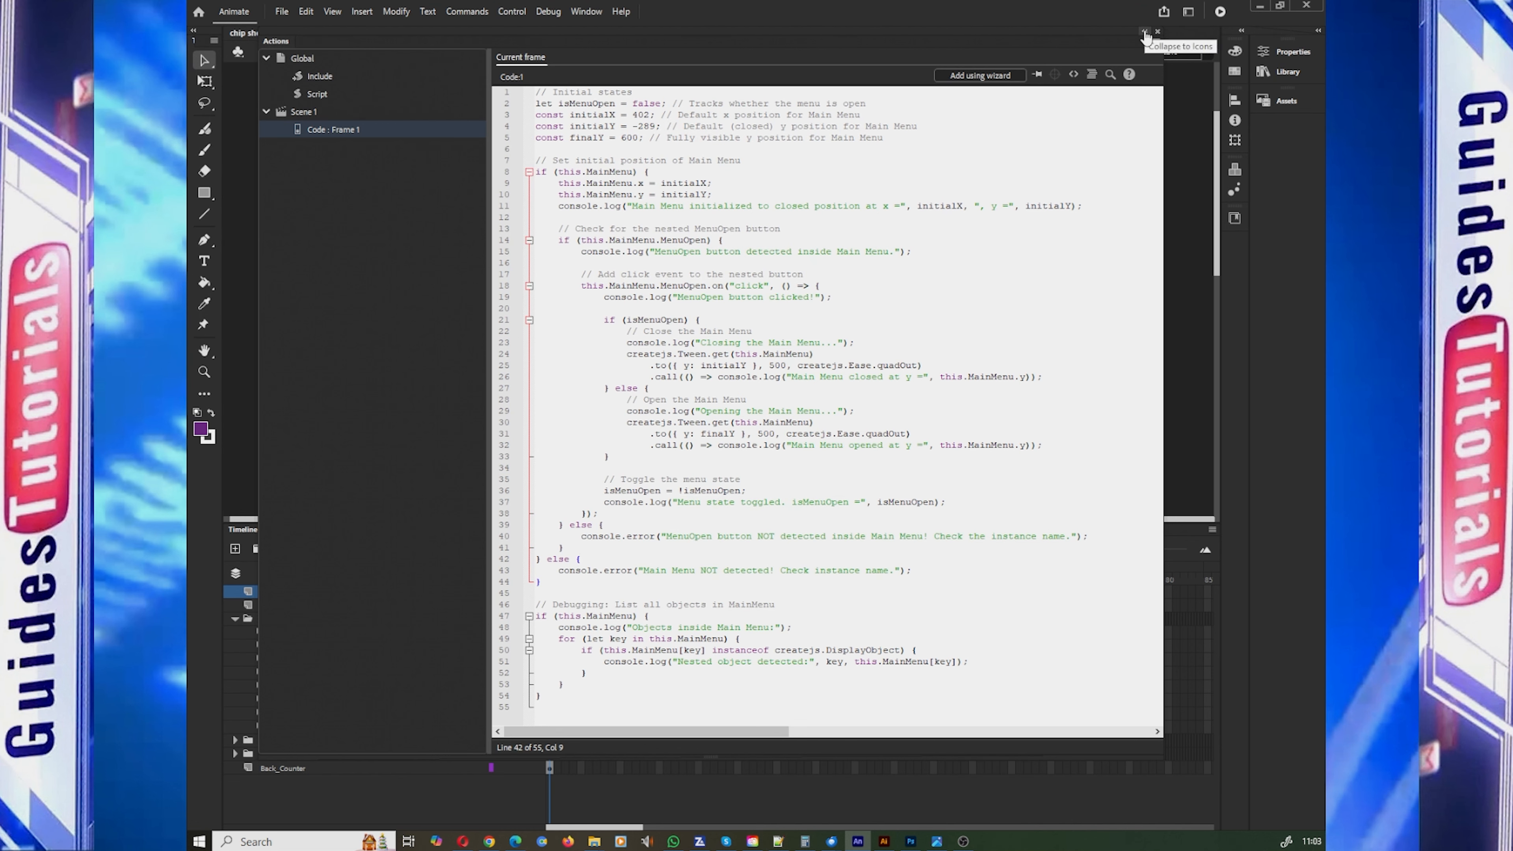
Step: Test the movie in the browser, open and close the Main Menu three times with its MENU tab, and close the preview window
click(1220, 11)
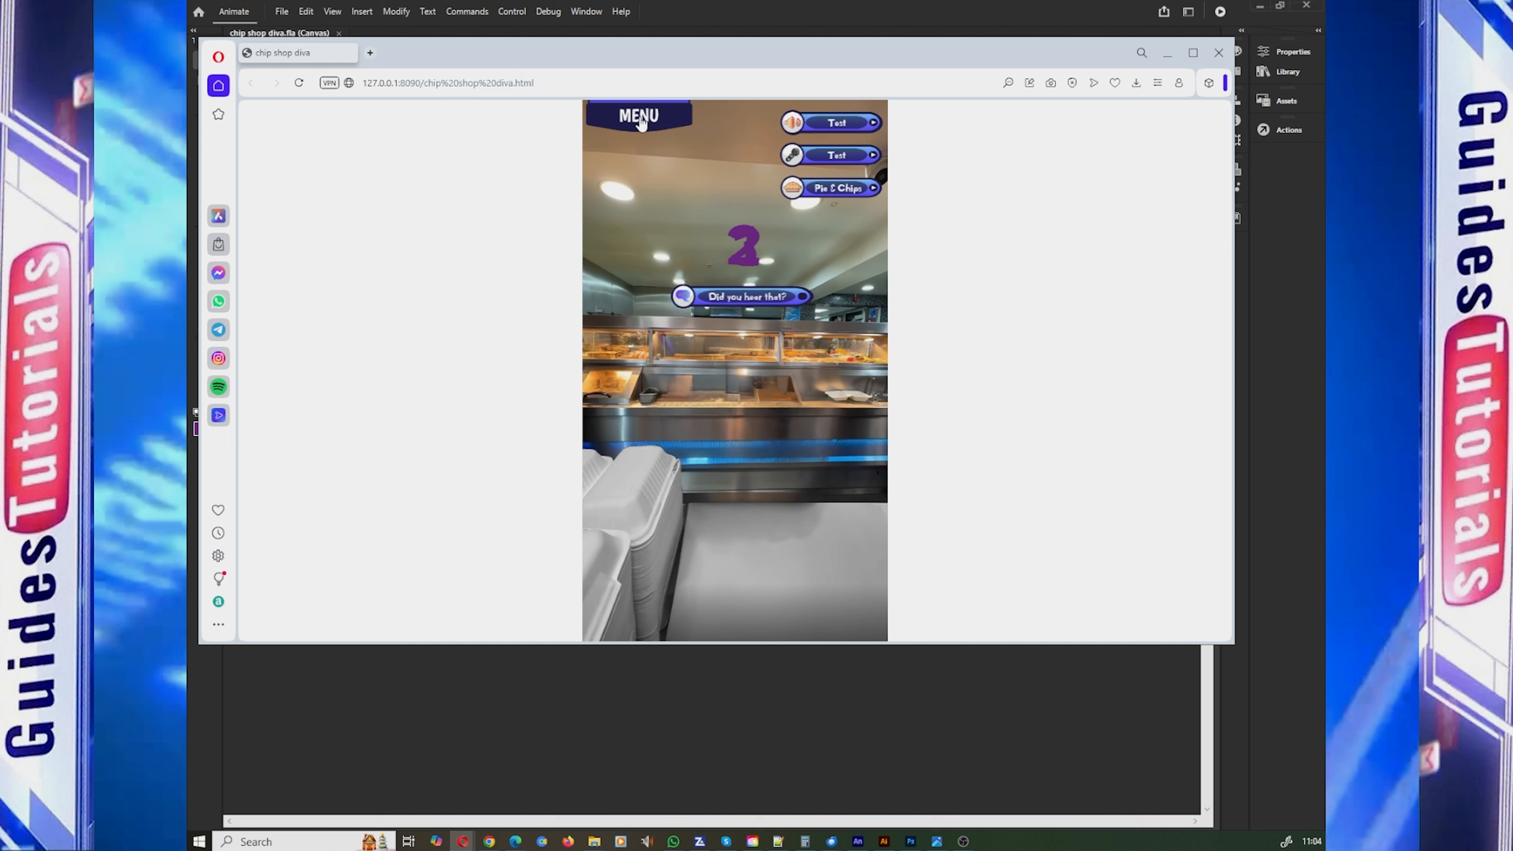
click(641, 120)
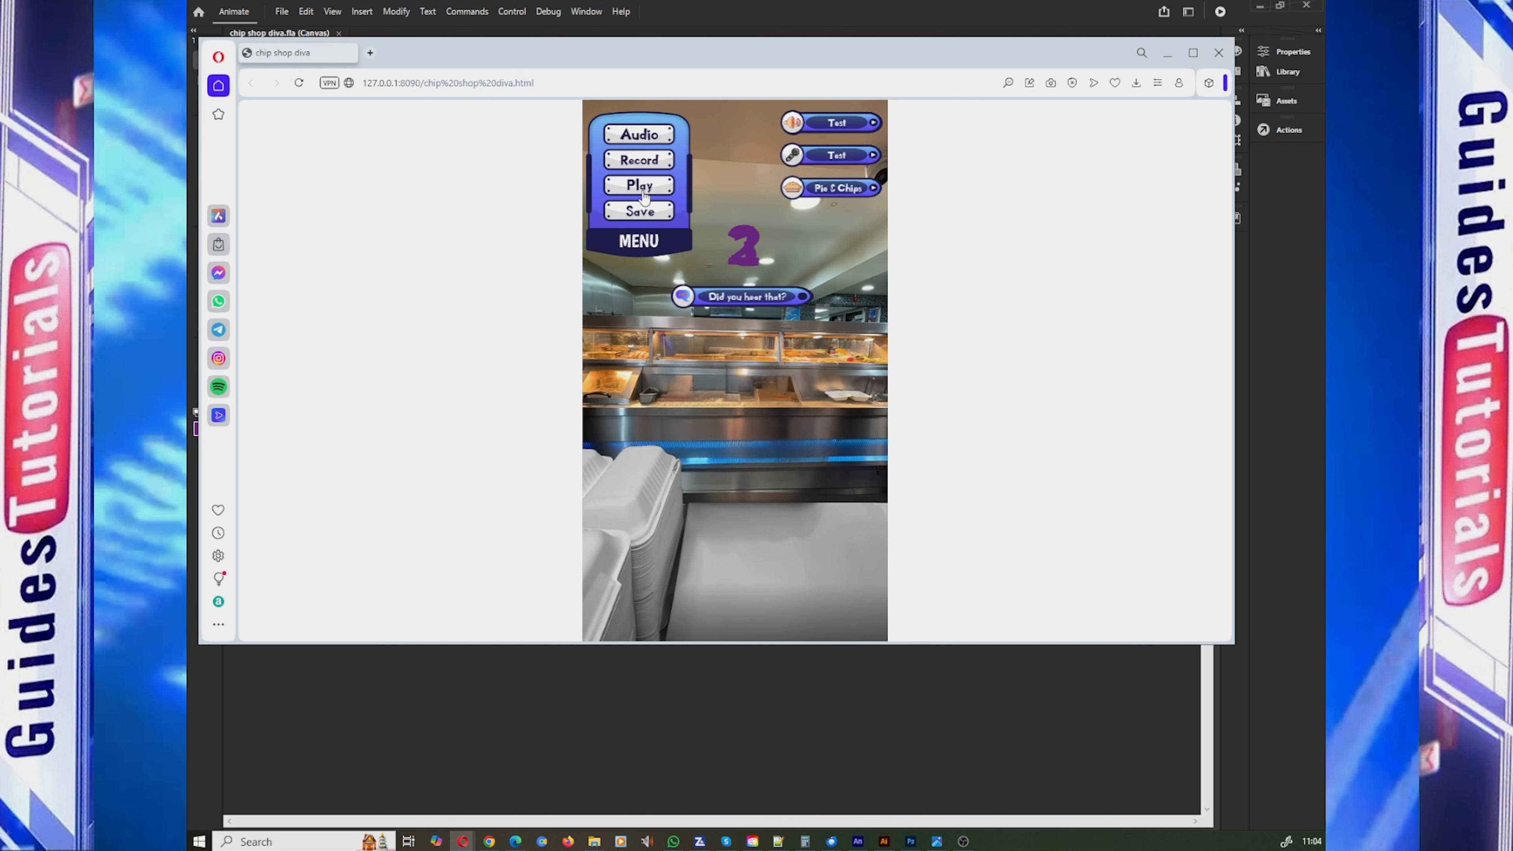
click(644, 237)
click(651, 127)
click(648, 248)
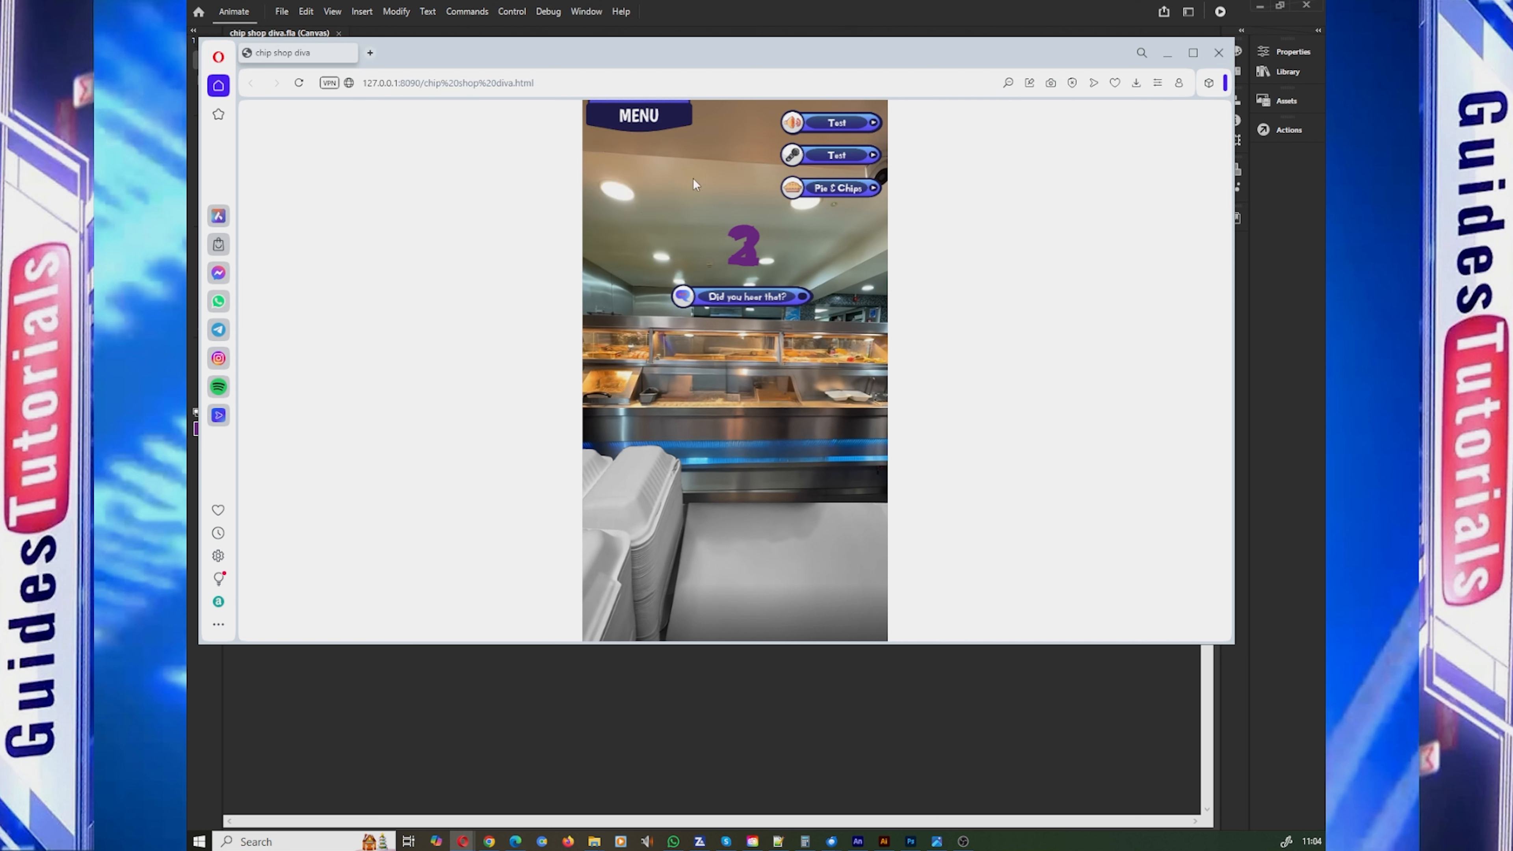
click(643, 130)
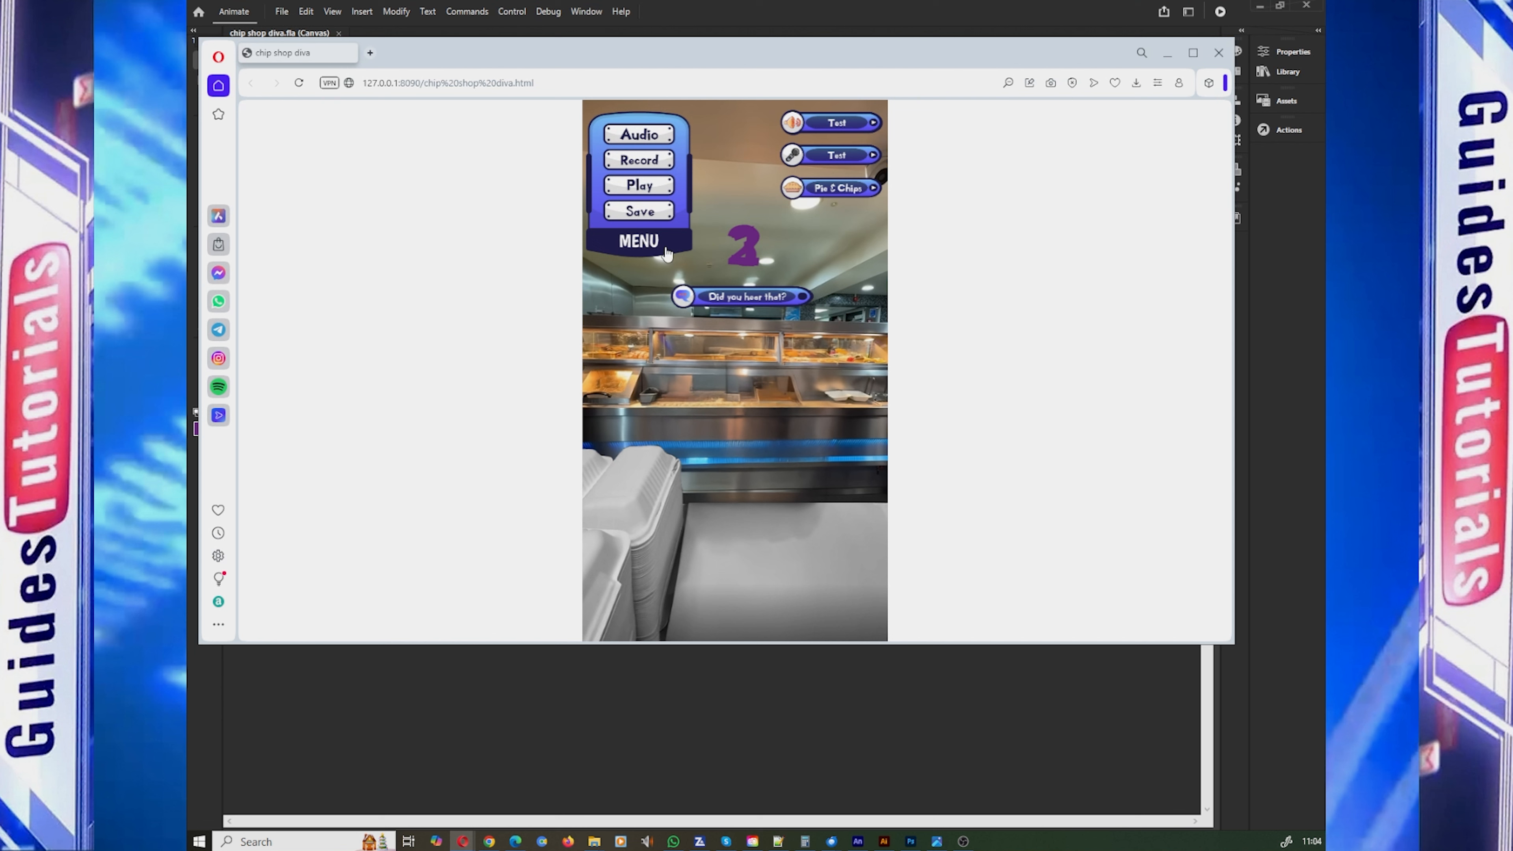
click(650, 248)
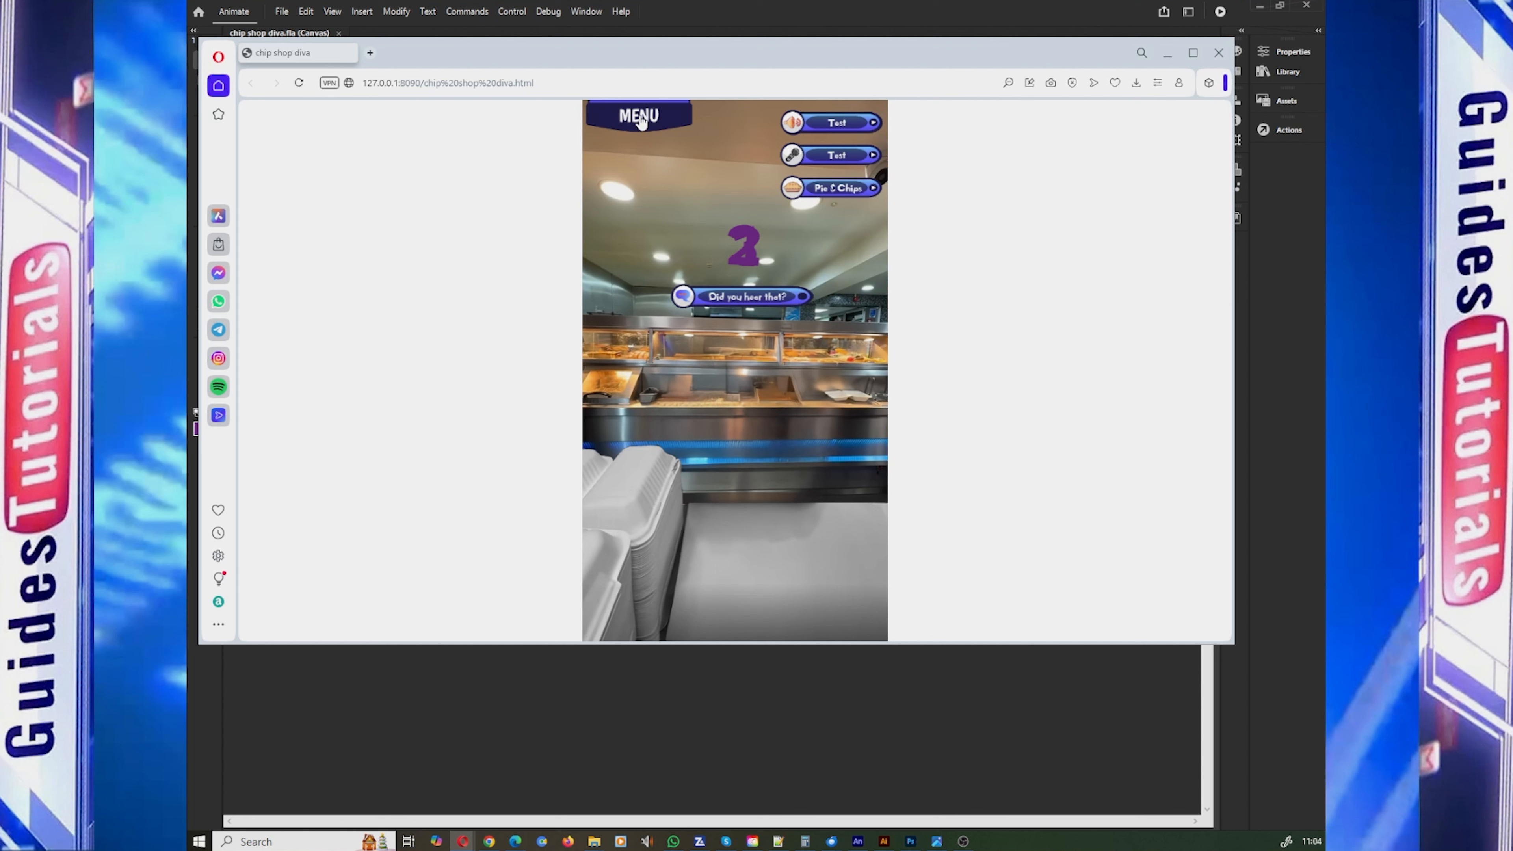
click(1219, 53)
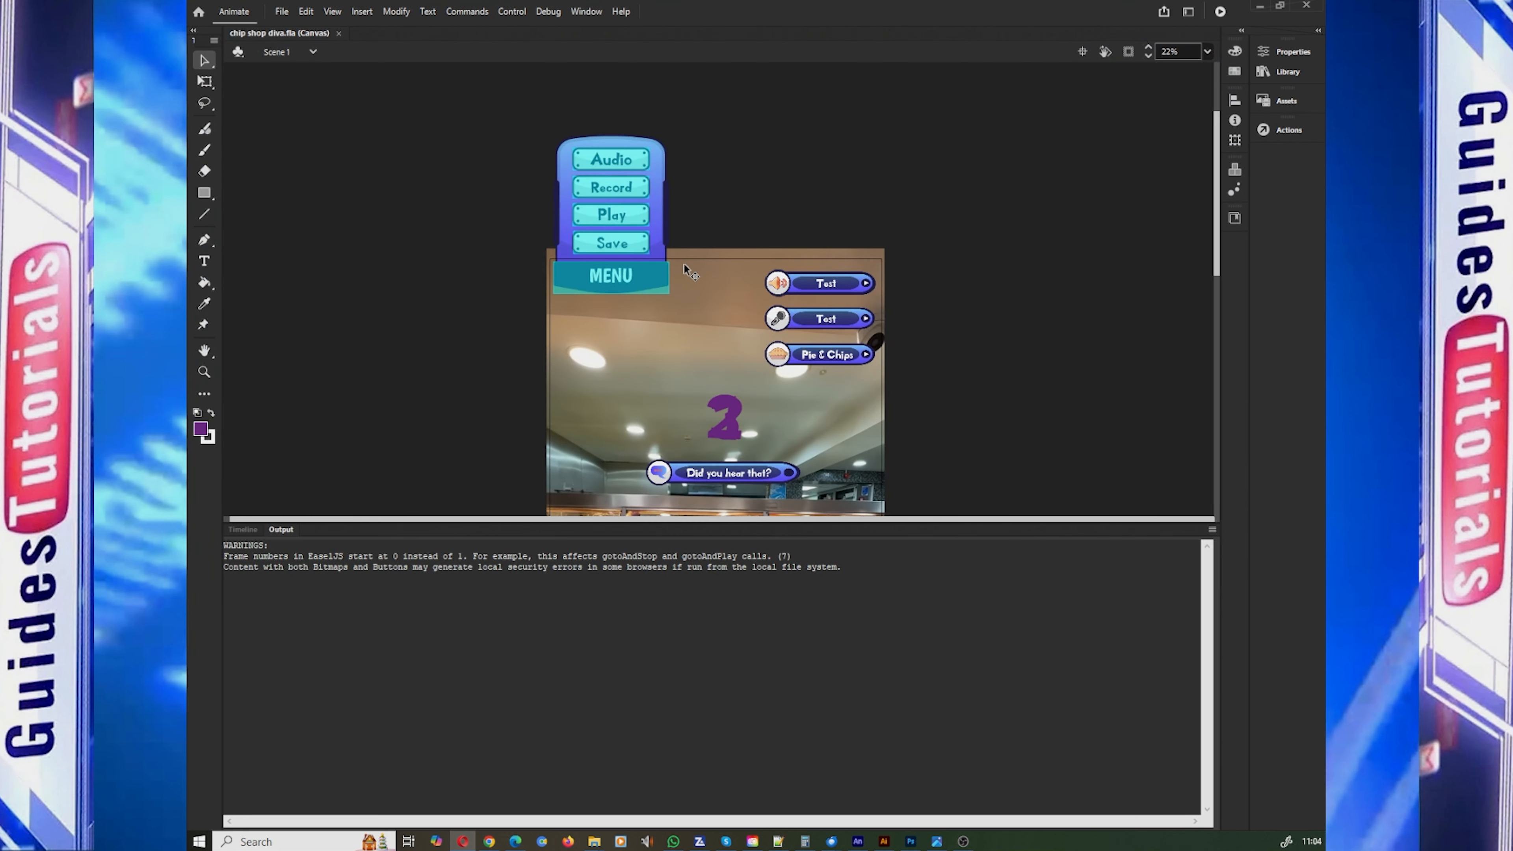